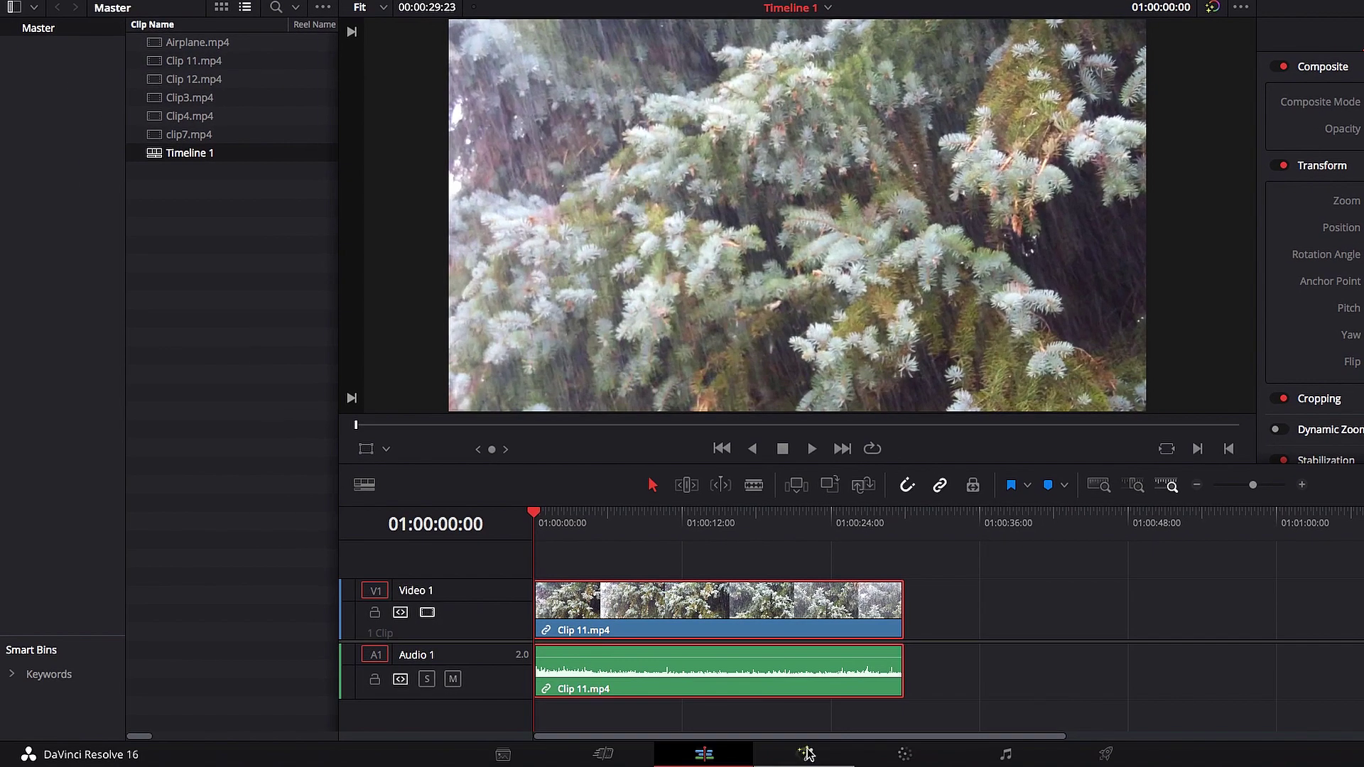
In Fusion, add clip7.mp4 from the media pool as a second MediaIn and composite it over MediaIn1 with a Merge node.
left_click(806, 754)
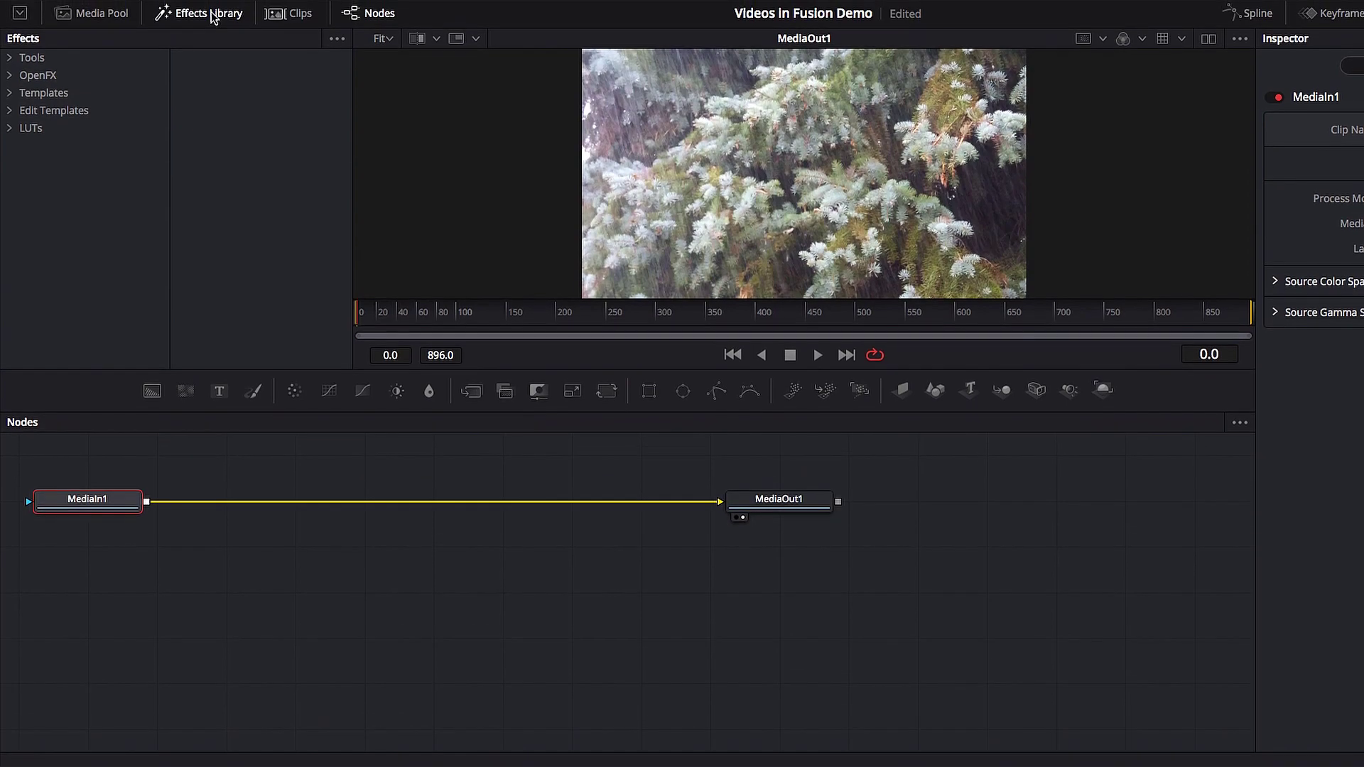
left_click(90, 15)
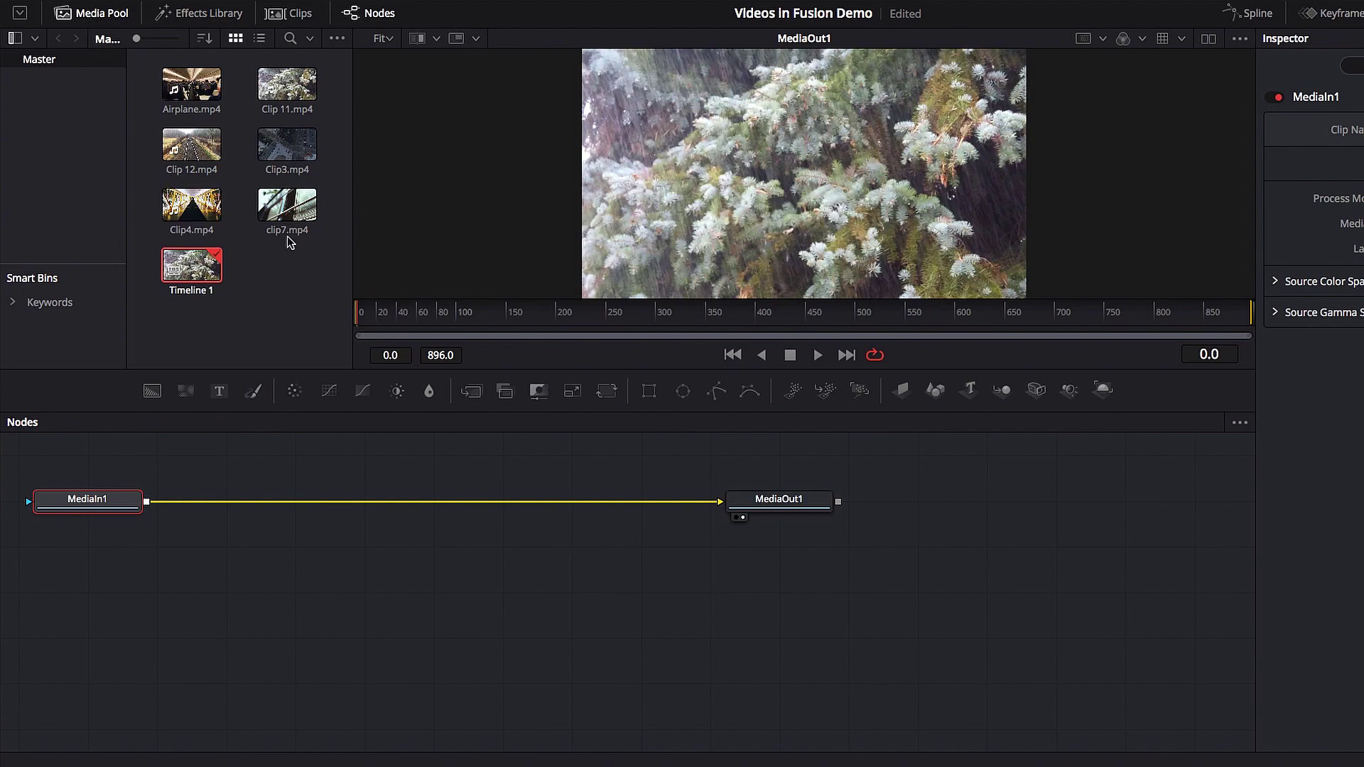
left_click_drag(288, 213, 347, 577)
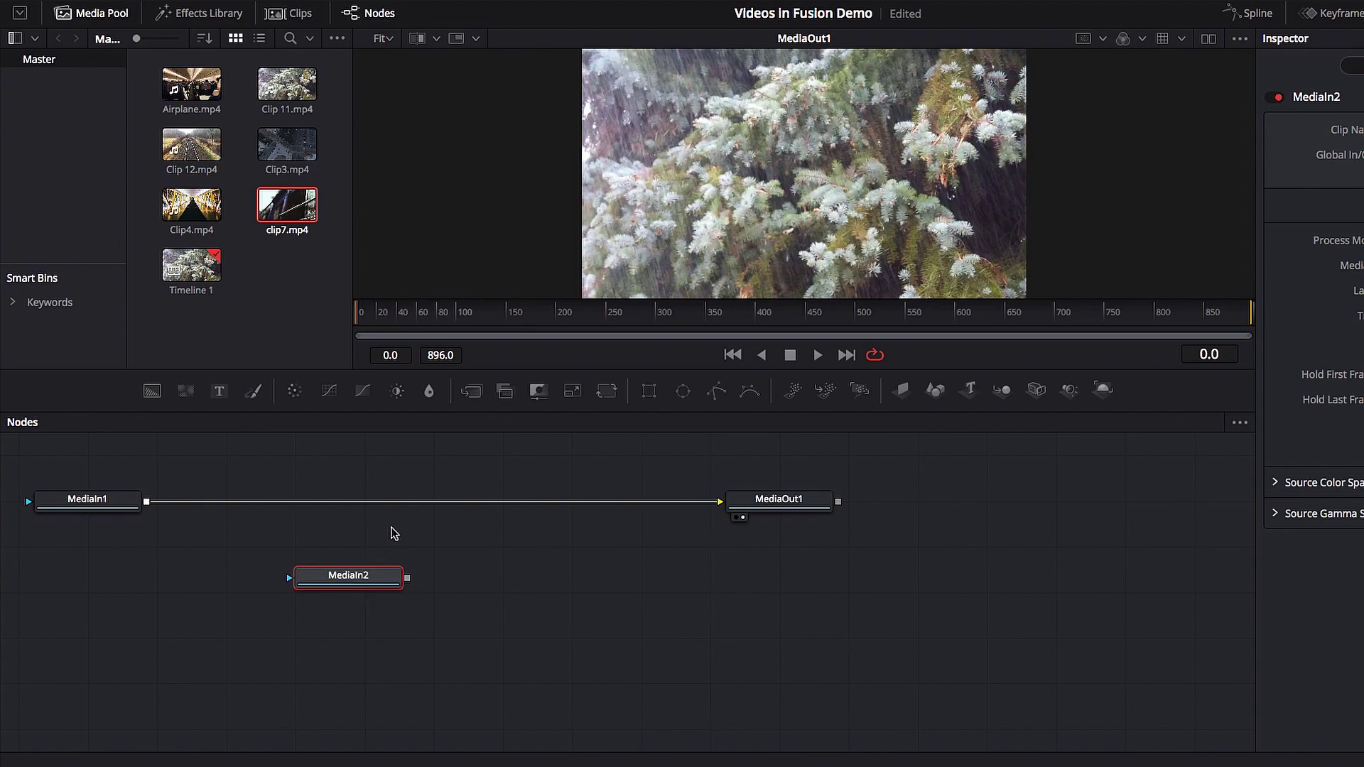
left_click_drag(471, 392, 425, 596)
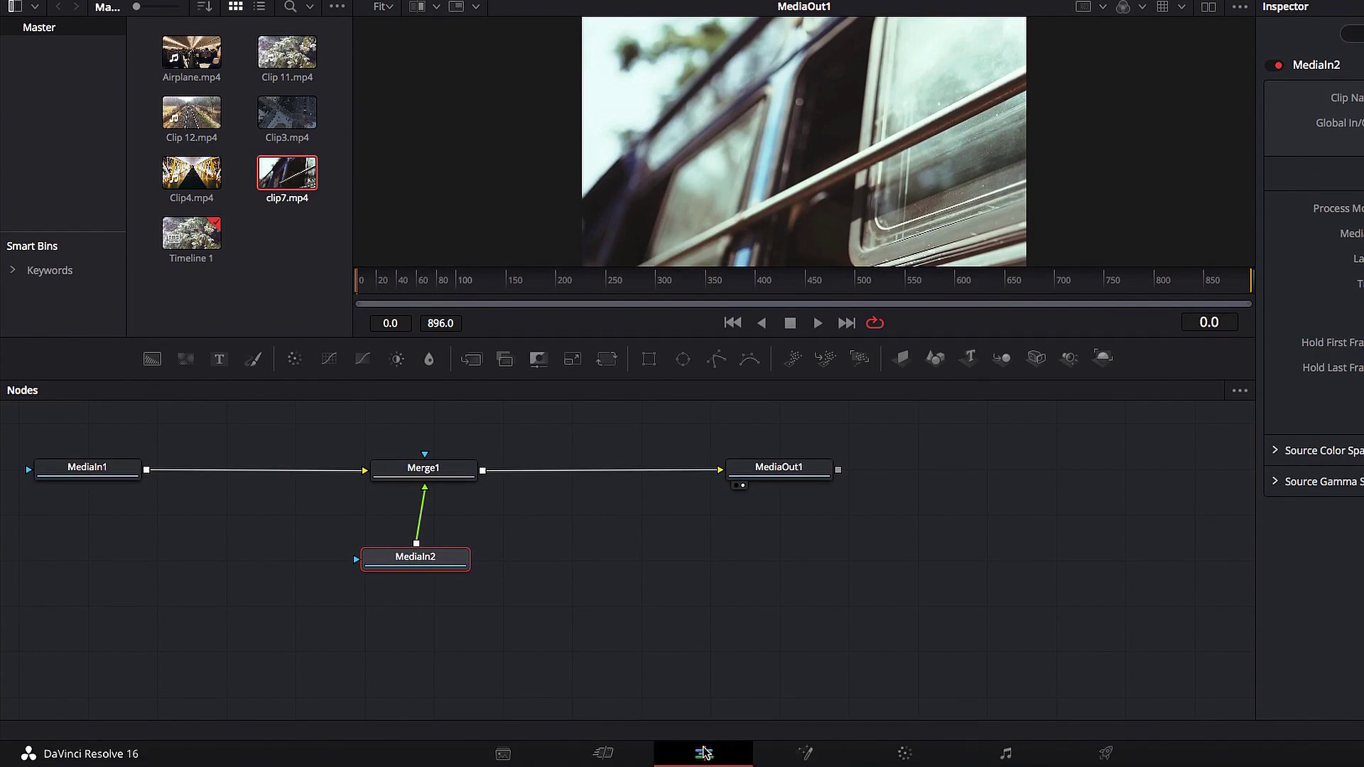
Place clip7.mp4 after Clip 11.mp4 on Video 1 in the edit timeline, delete it again, and return to Fusion.
left_click(704, 752)
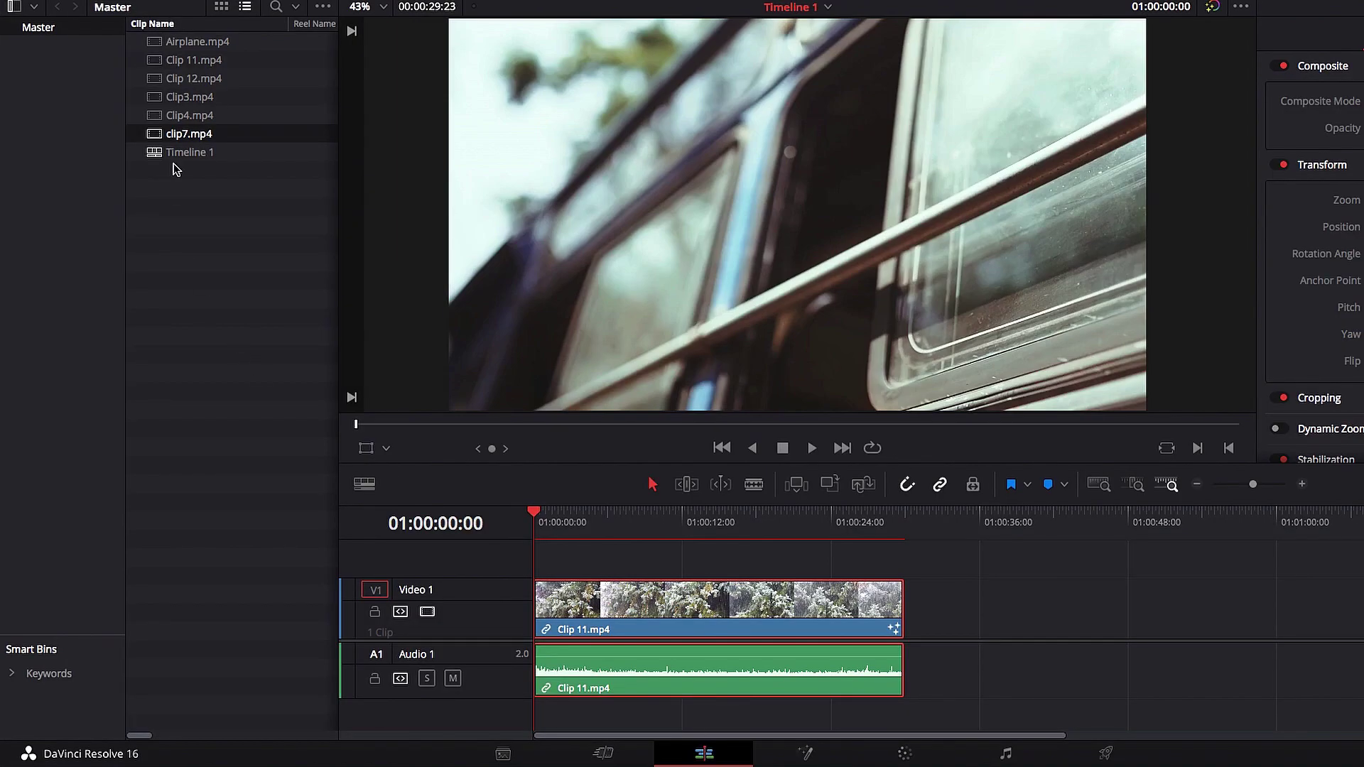
left_click_drag(157, 138, 1030, 626)
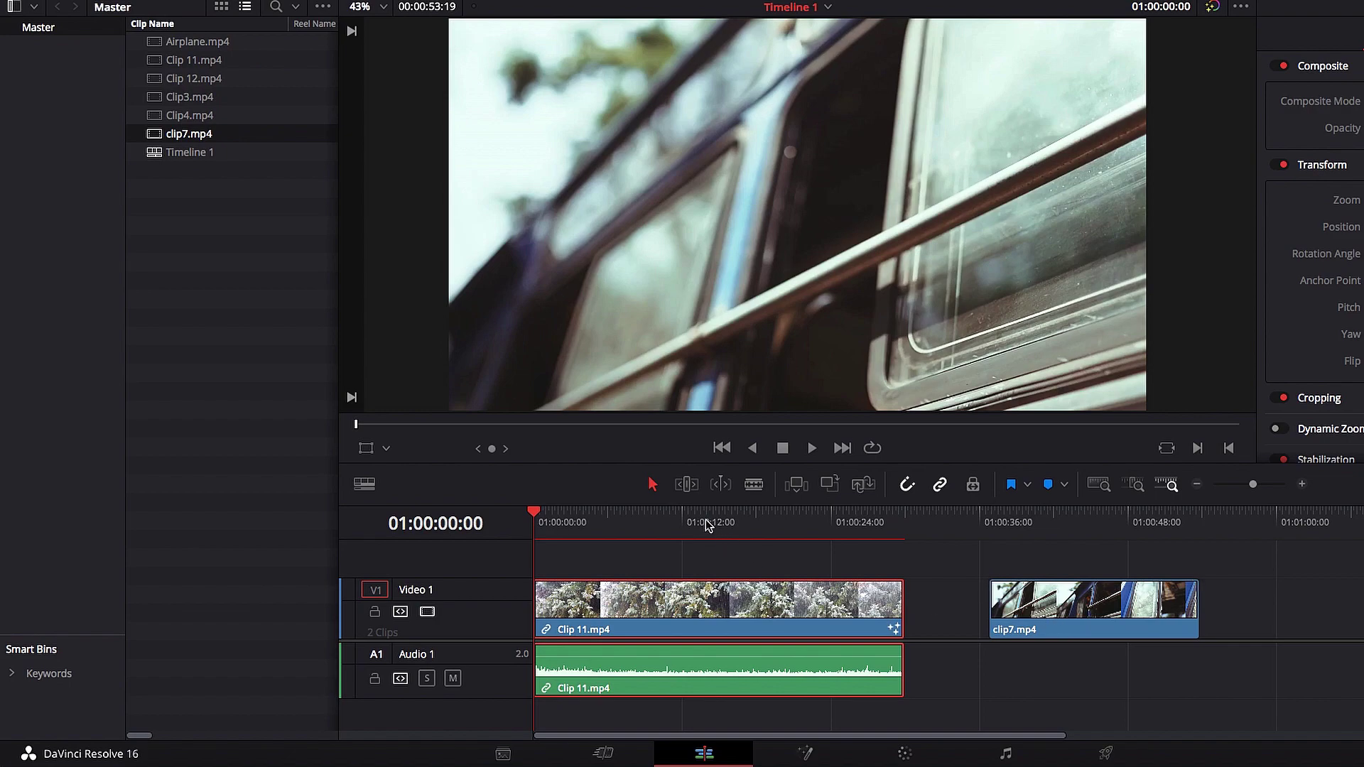
left_click(1087, 609)
key("Delete")
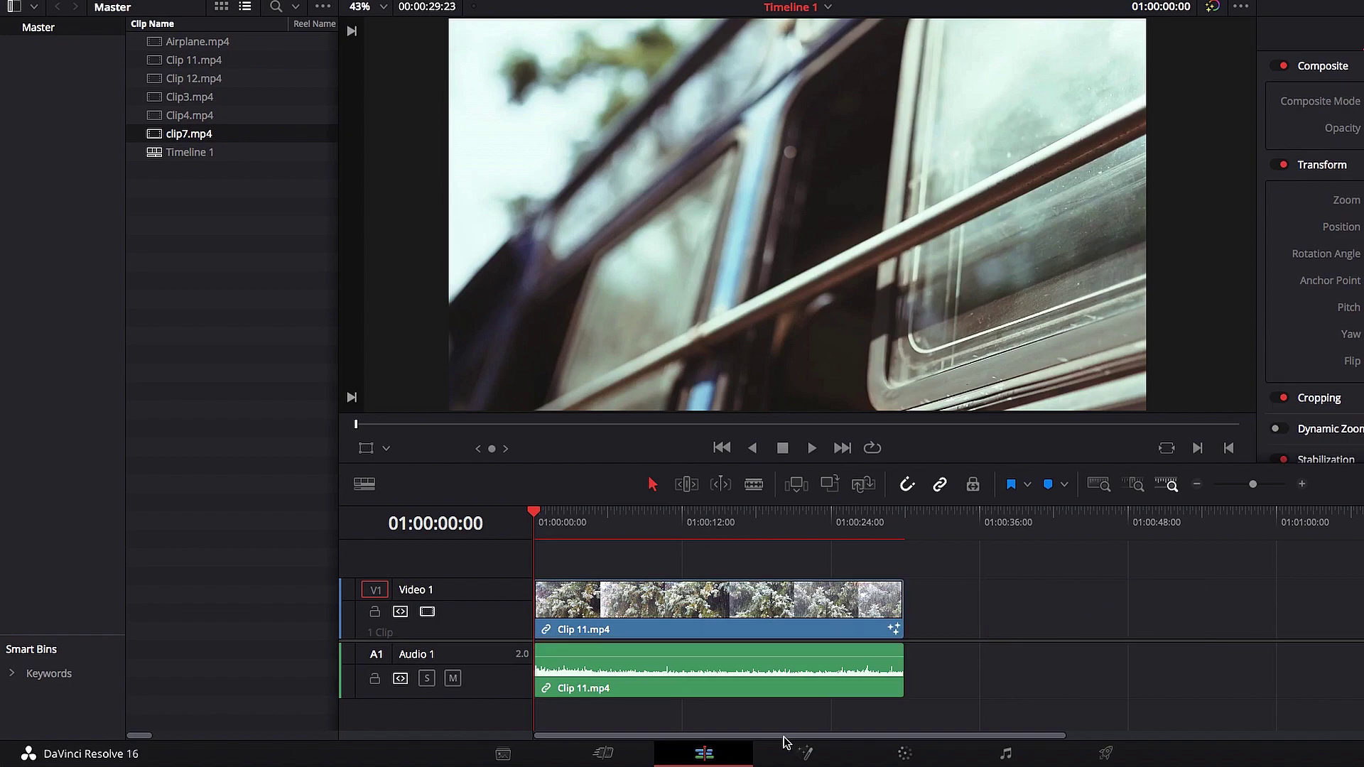
left_click(805, 755)
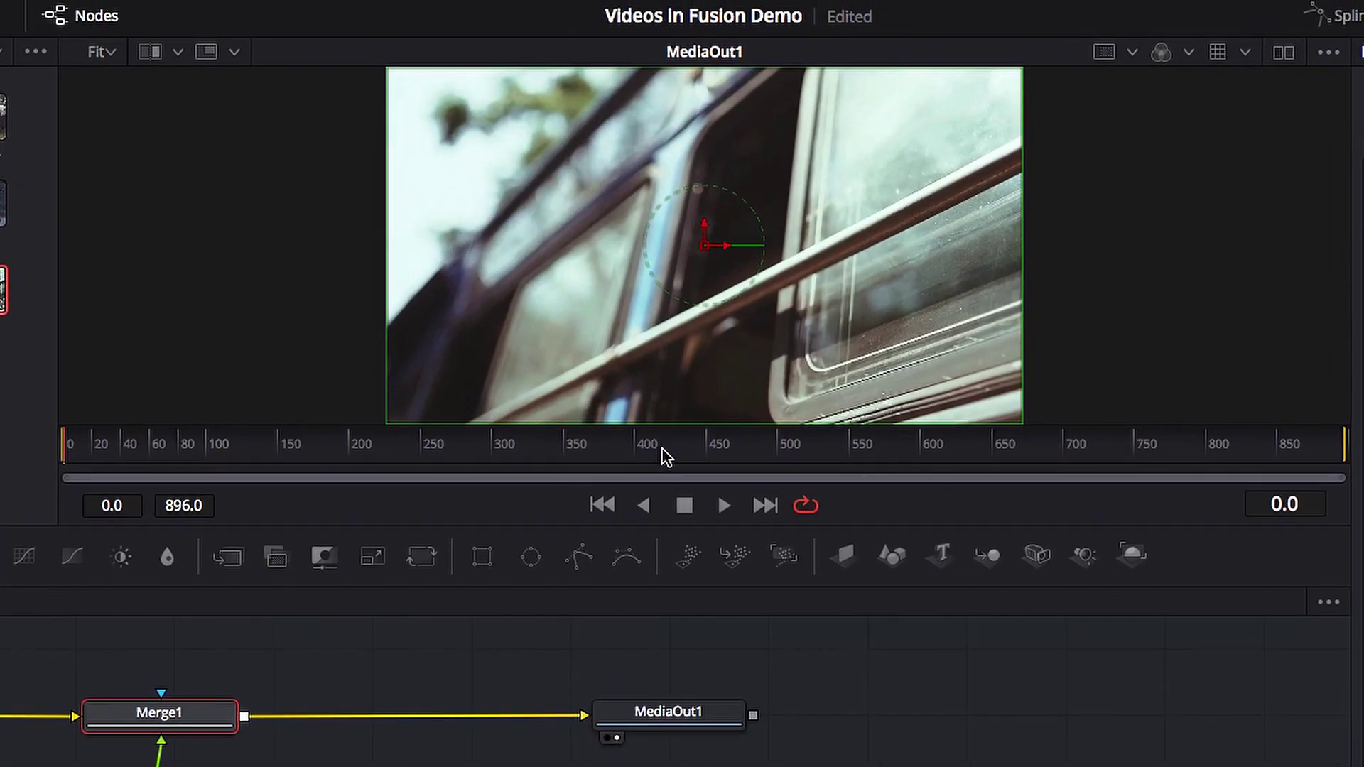
Scrub the composition to about frame 538 and back near the start to compare the foreground and background clips.
left_click(774, 284)
left_click_drag(663, 450, 833, 457)
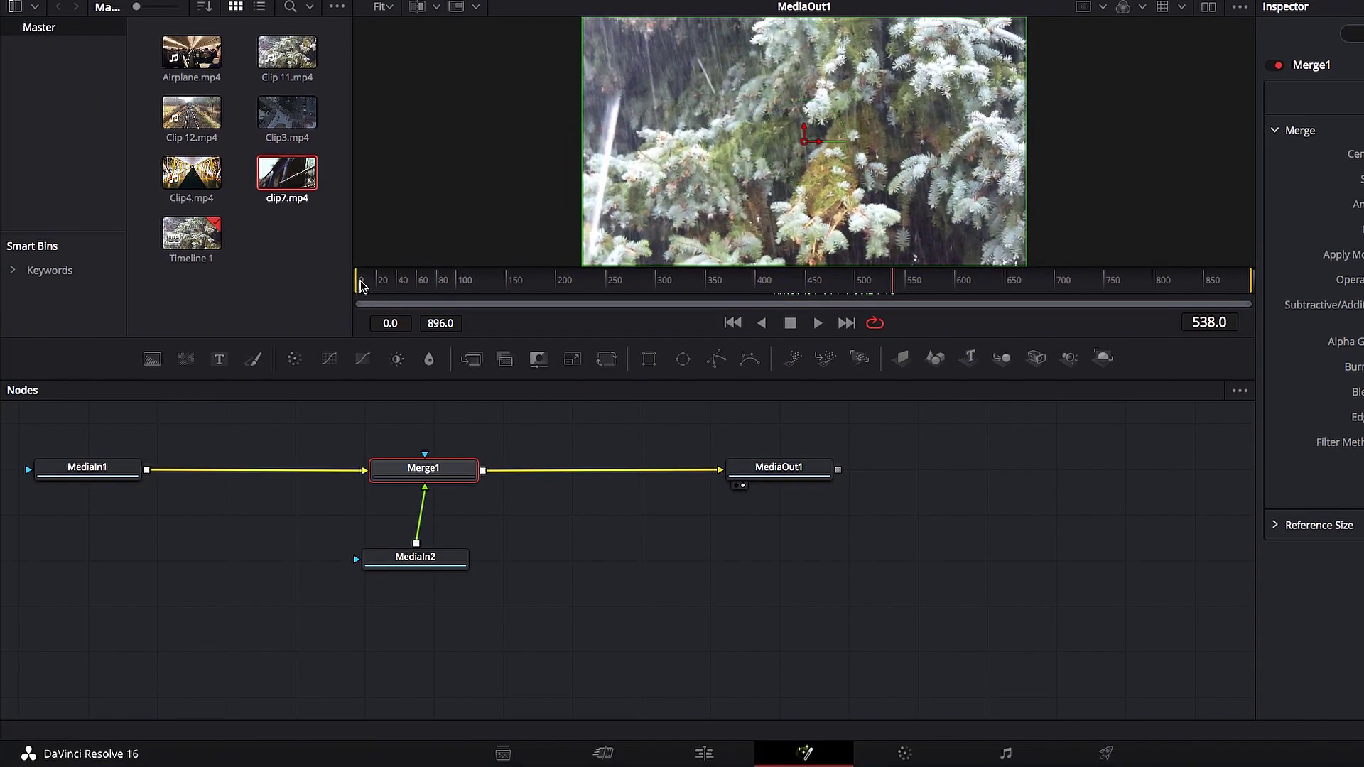
left_click(69, 447)
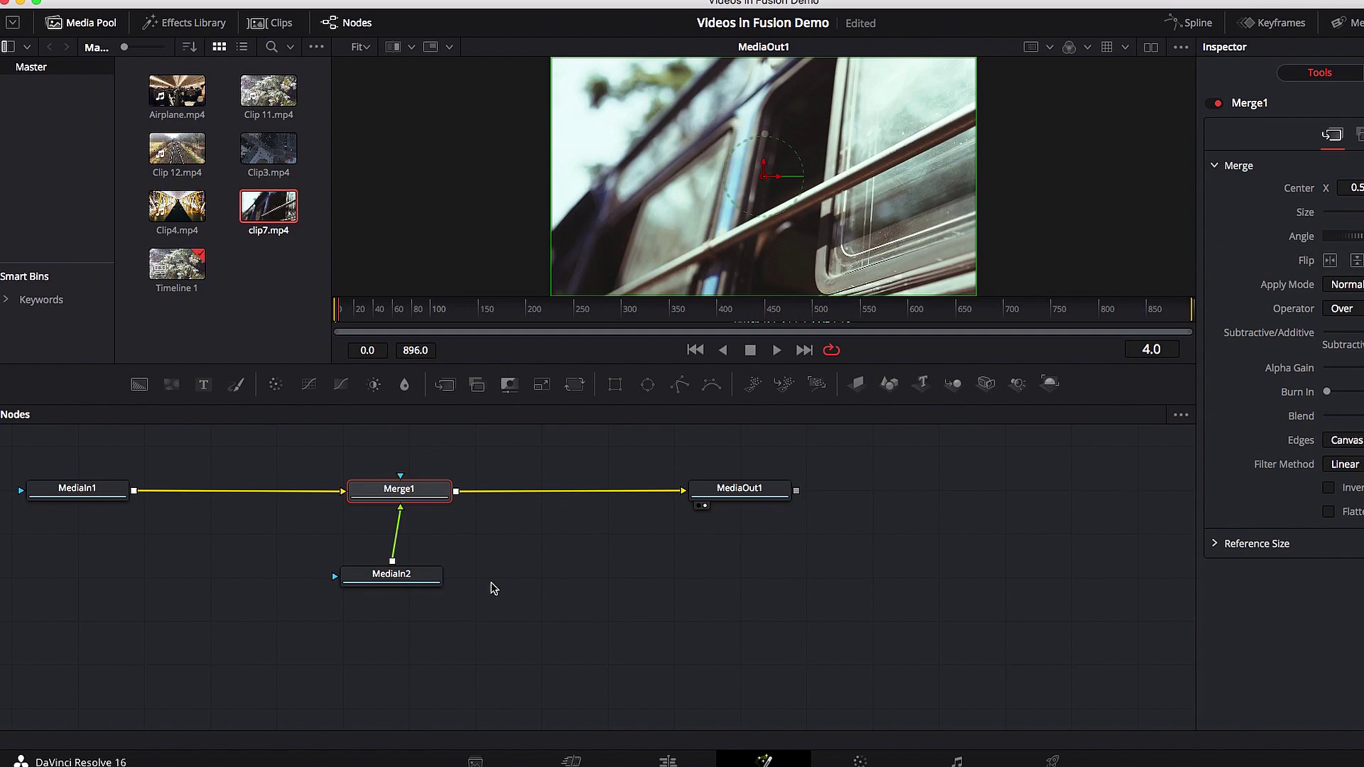
Select the MediaIn2 node and step frame by frame around its Global Out point to examine where clip7.mp4 ends.
left_click(418, 584)
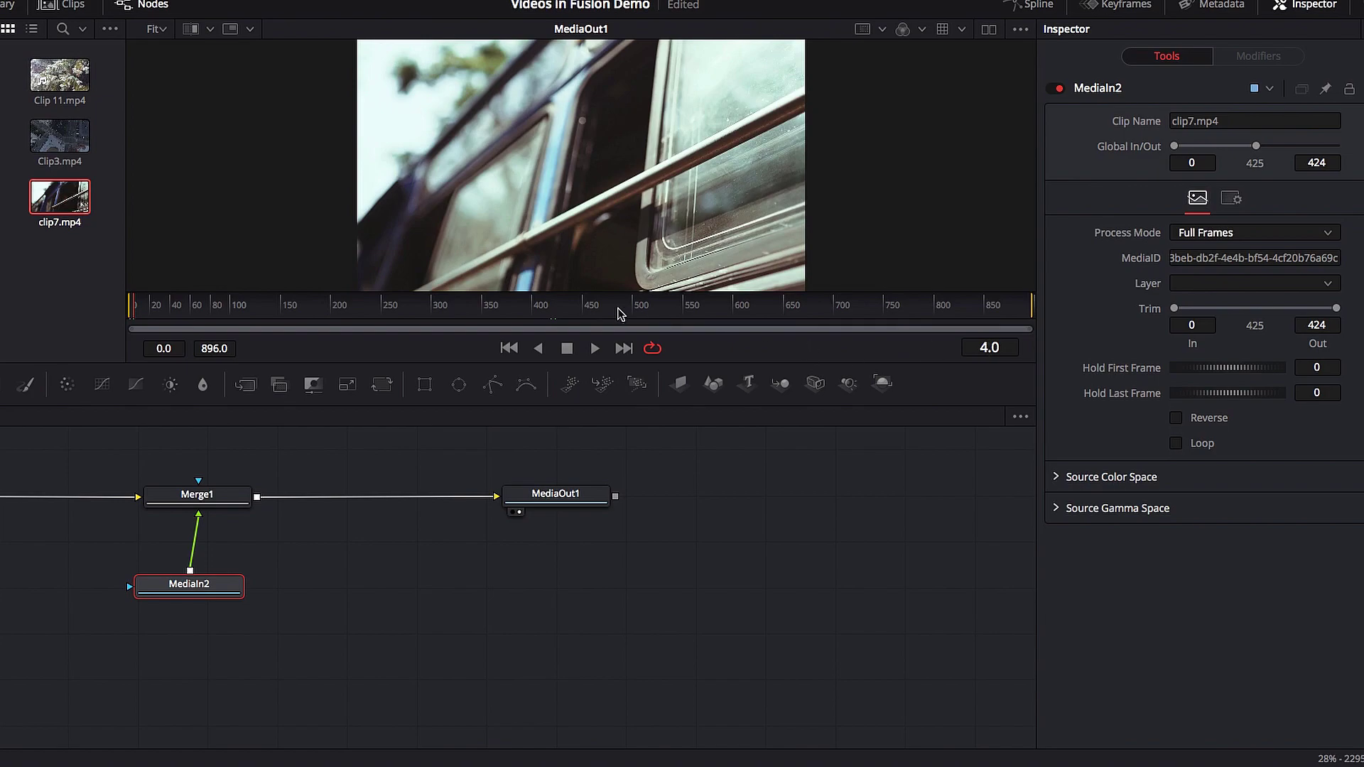
left_click(560, 311)
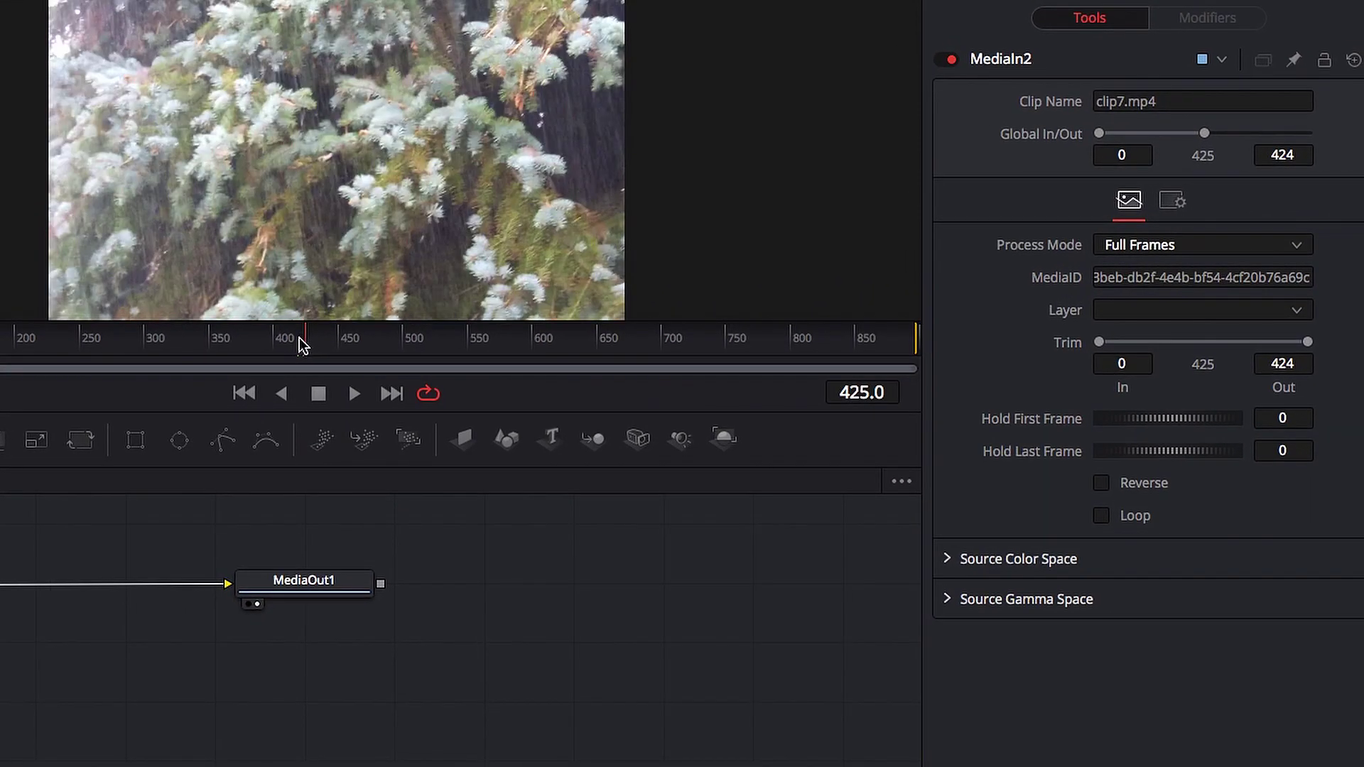
key("Left")
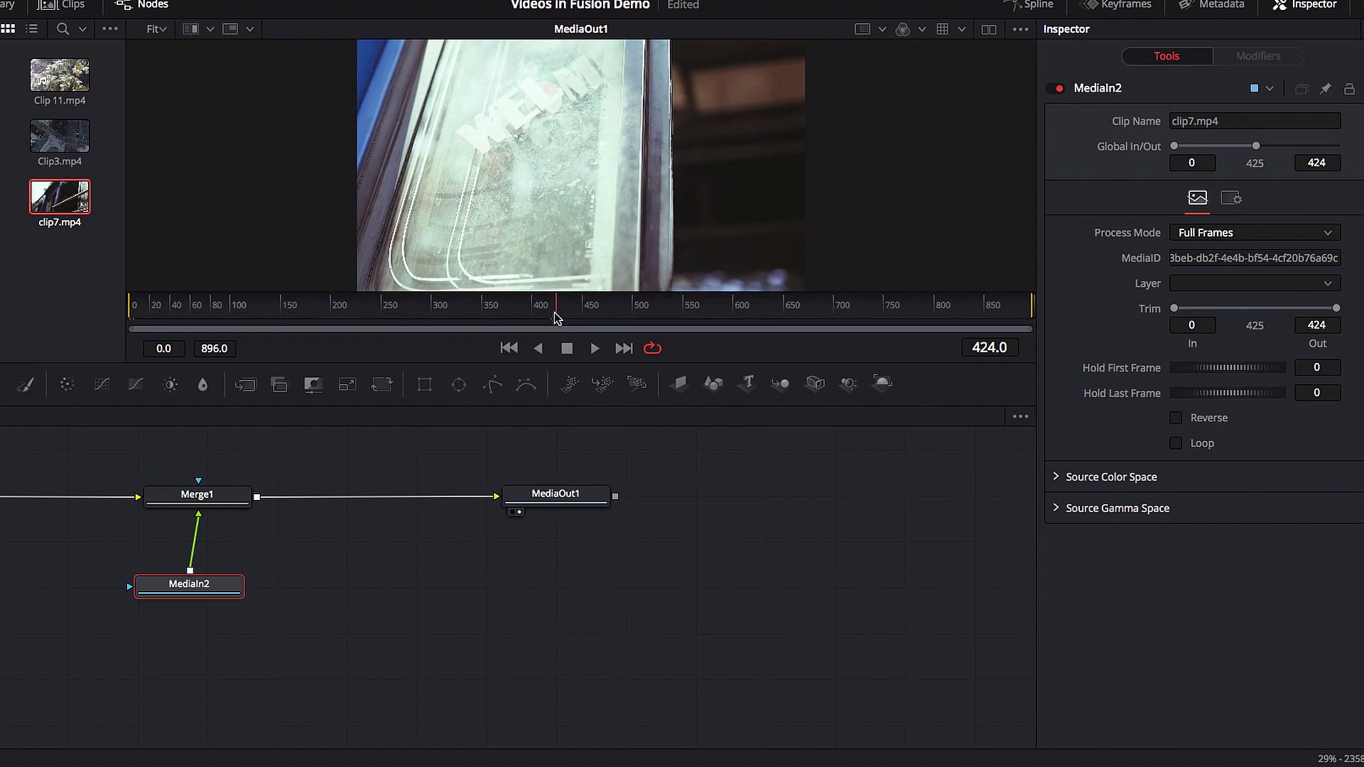
key("Right")
key("Right")
key("Right")
key("Right")
key("Right")
key("Right")
key("Right")
key("Right")
key("Right")
key("Right")
key("Right")
key("Right")
key("Right")
key("Right")
key("Right")
key("Right")
key("Right")
key("Right")
key("Right")
key("Right")
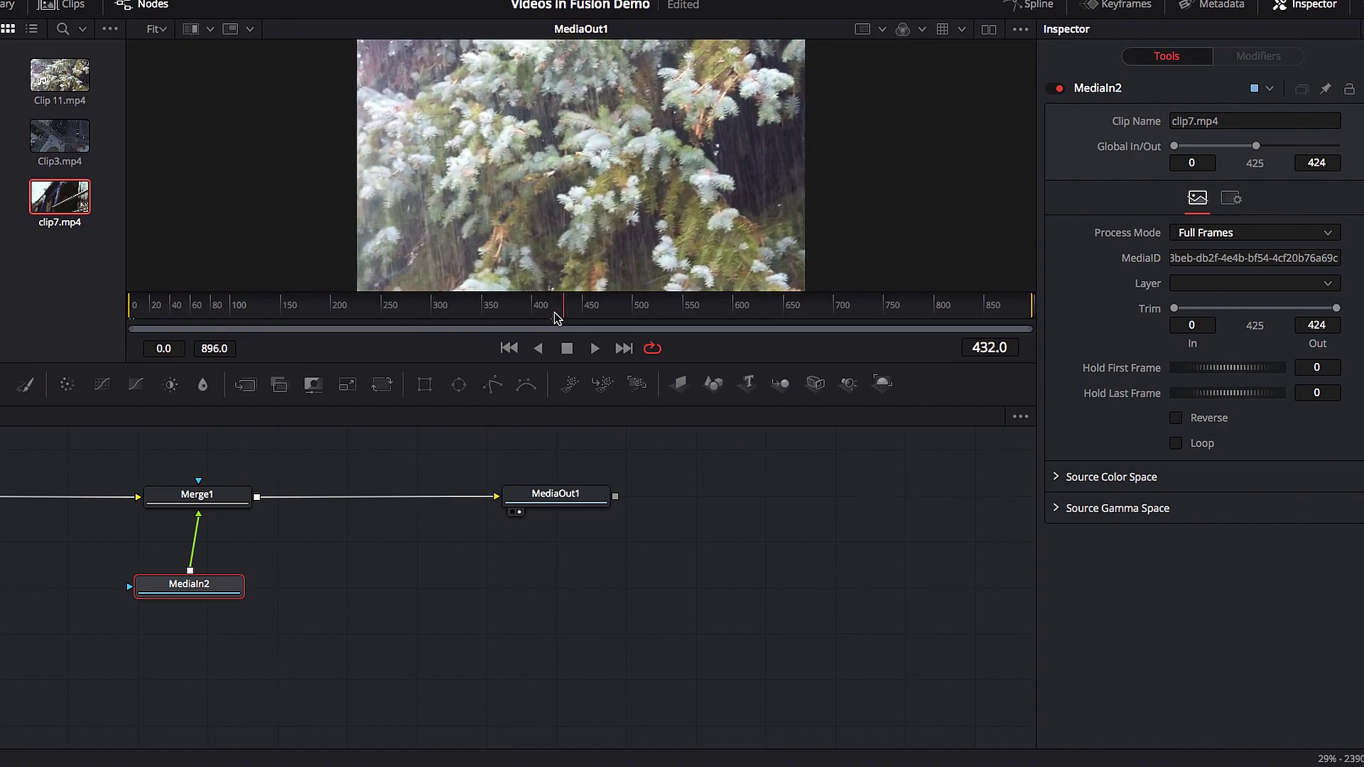
key("Right")
key("Right")
key("Right")
key("Right")
key("Right")
key("Right")
key("Right")
key("Right")
key("Right")
key("Right")
key("Right")
key("Right")
key("Right")
key("Right")
key("Right")
key("Right")
key("Right")
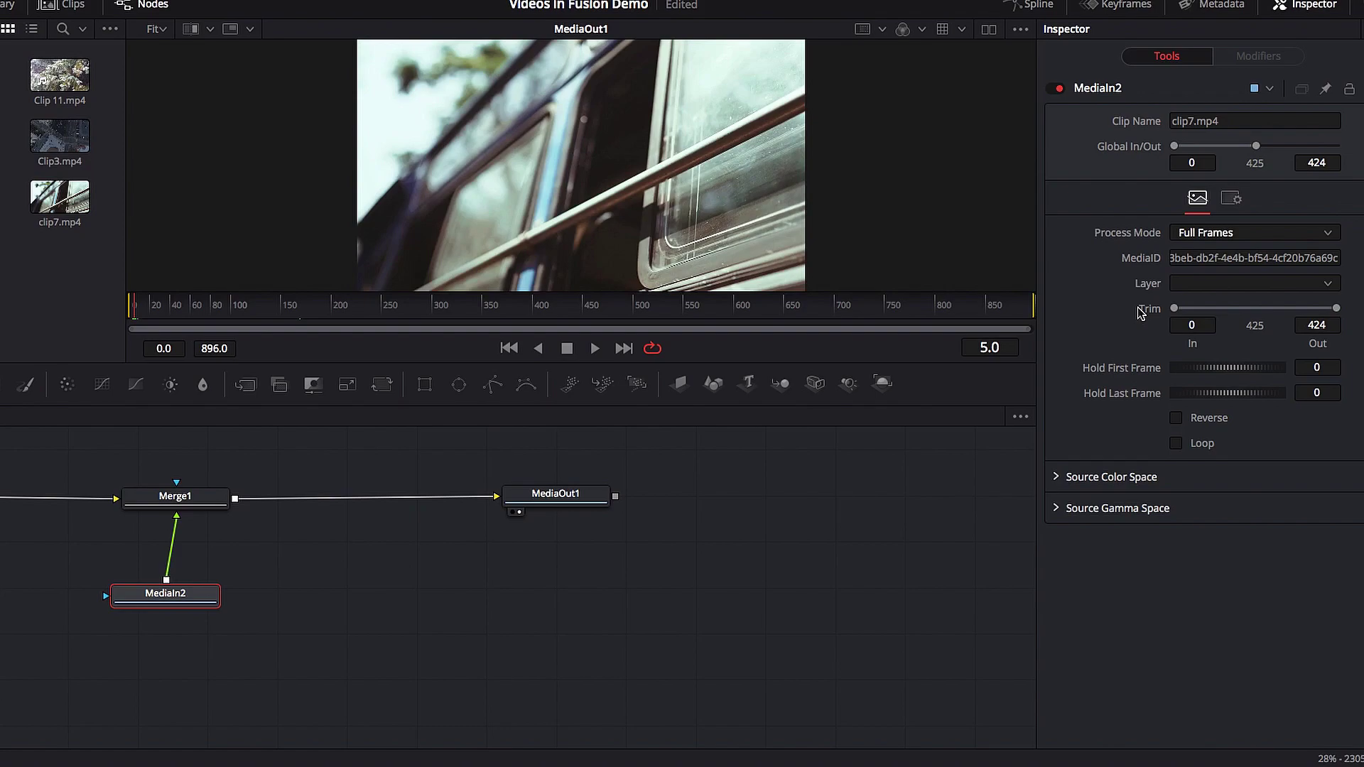
Shift MediaIn2's whole Global In/Out range to frames 354–778 and scrub the composition to check the clip's new timing.
left_click_drag(1215, 151, 1275, 154)
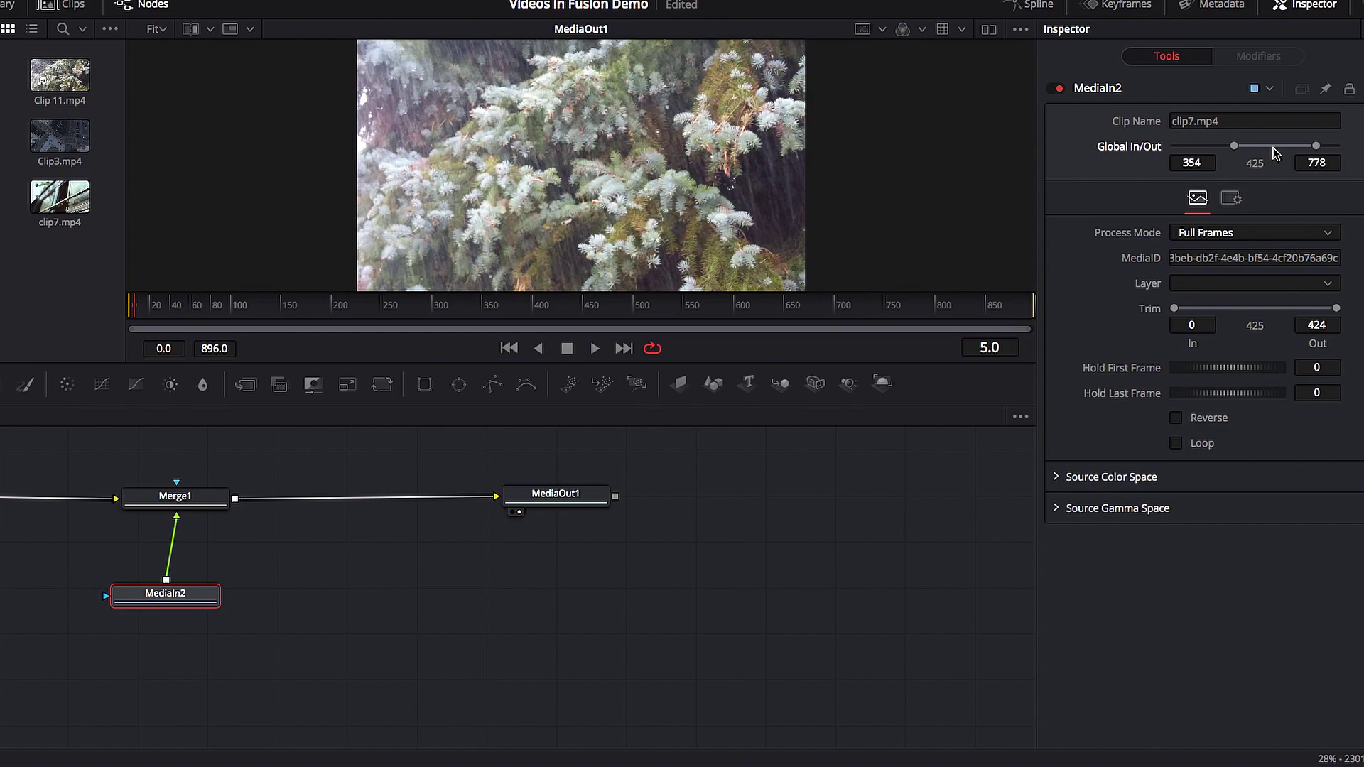
left_click(465, 312)
left_click(346, 314)
left_click(447, 314)
left_click(511, 314)
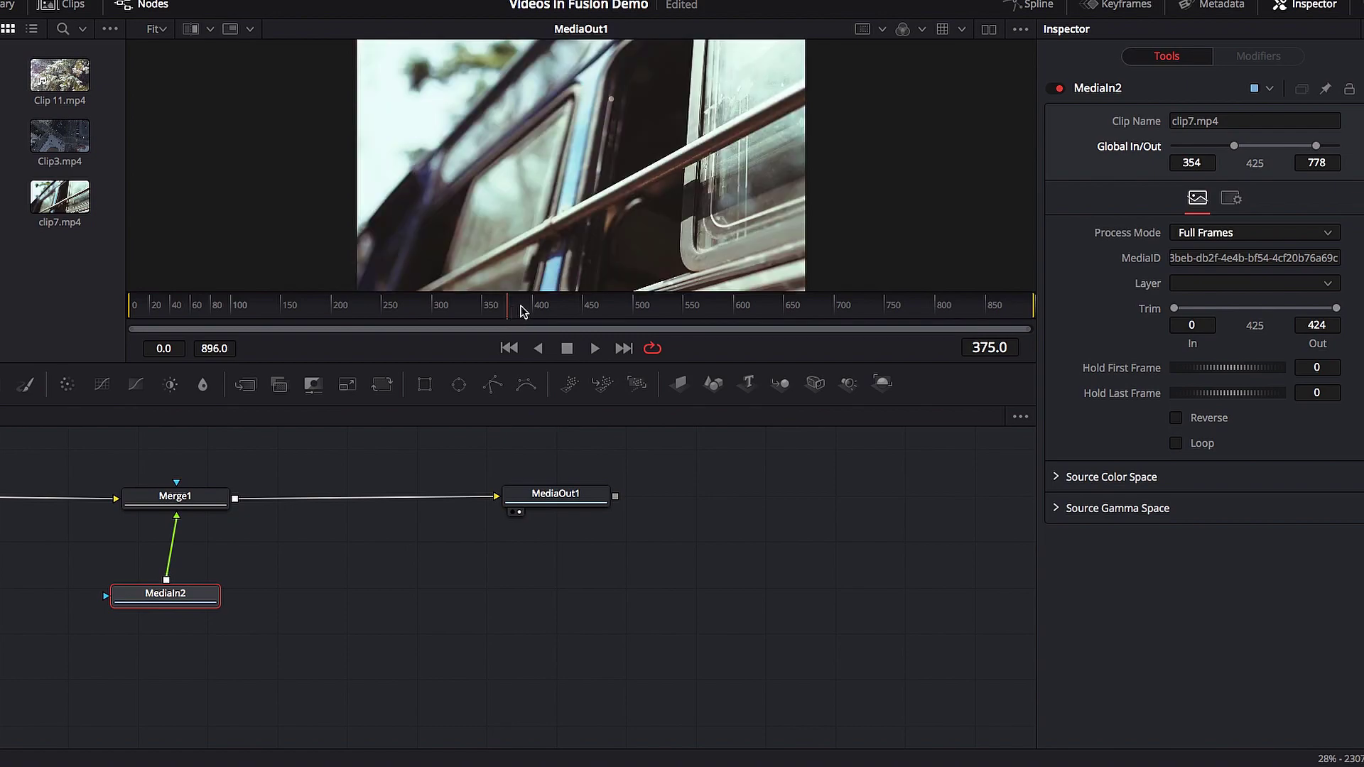
left_click(571, 313)
left_click(677, 313)
left_click(799, 313)
left_click(904, 313)
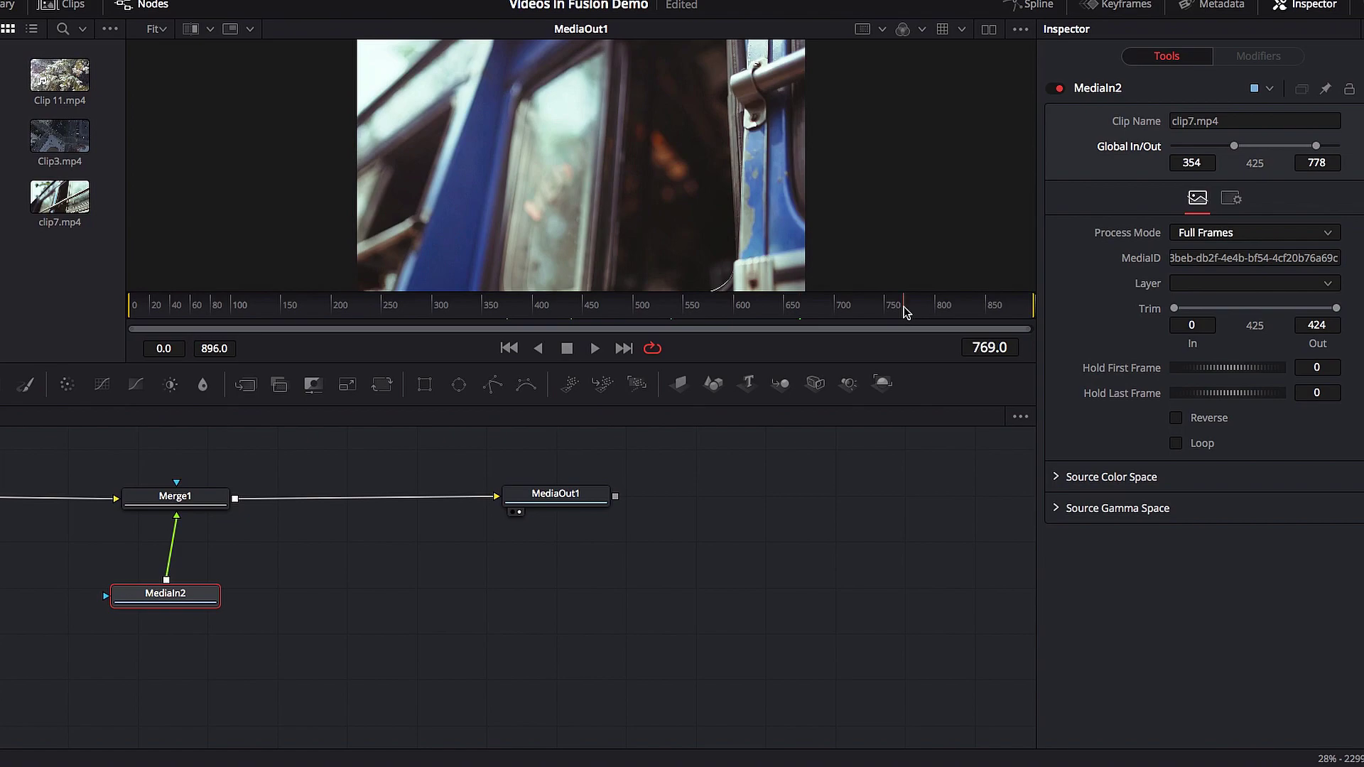
left_click(916, 314)
left_click(932, 311)
left_click(965, 311)
left_click(977, 311)
left_click(569, 313)
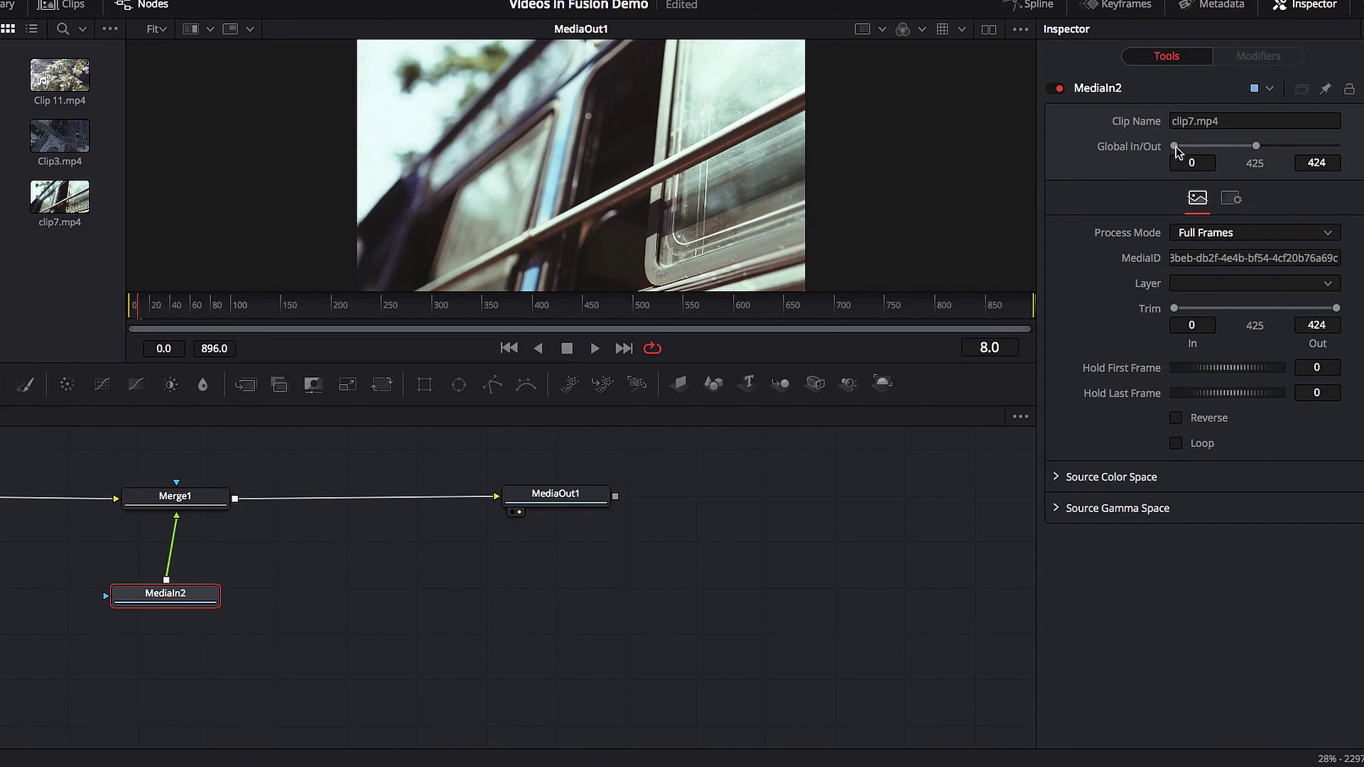
Shorten MediaIn2 to Global In 160 and Global Out 269, and scrub through the range to check it.
left_click_drag(1176, 152, 1202, 148)
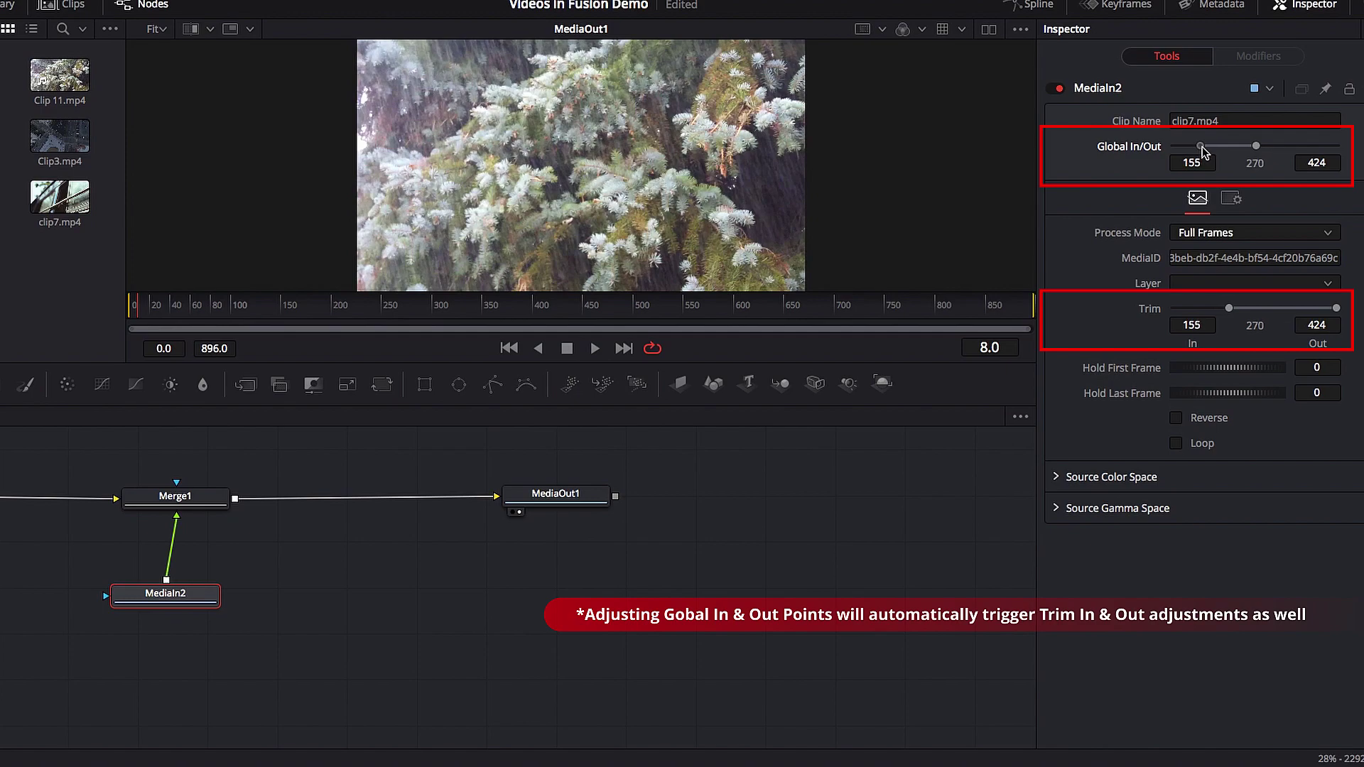
left_click_drag(1201, 148, 1203, 148)
left_click_drag(1258, 149, 1233, 153)
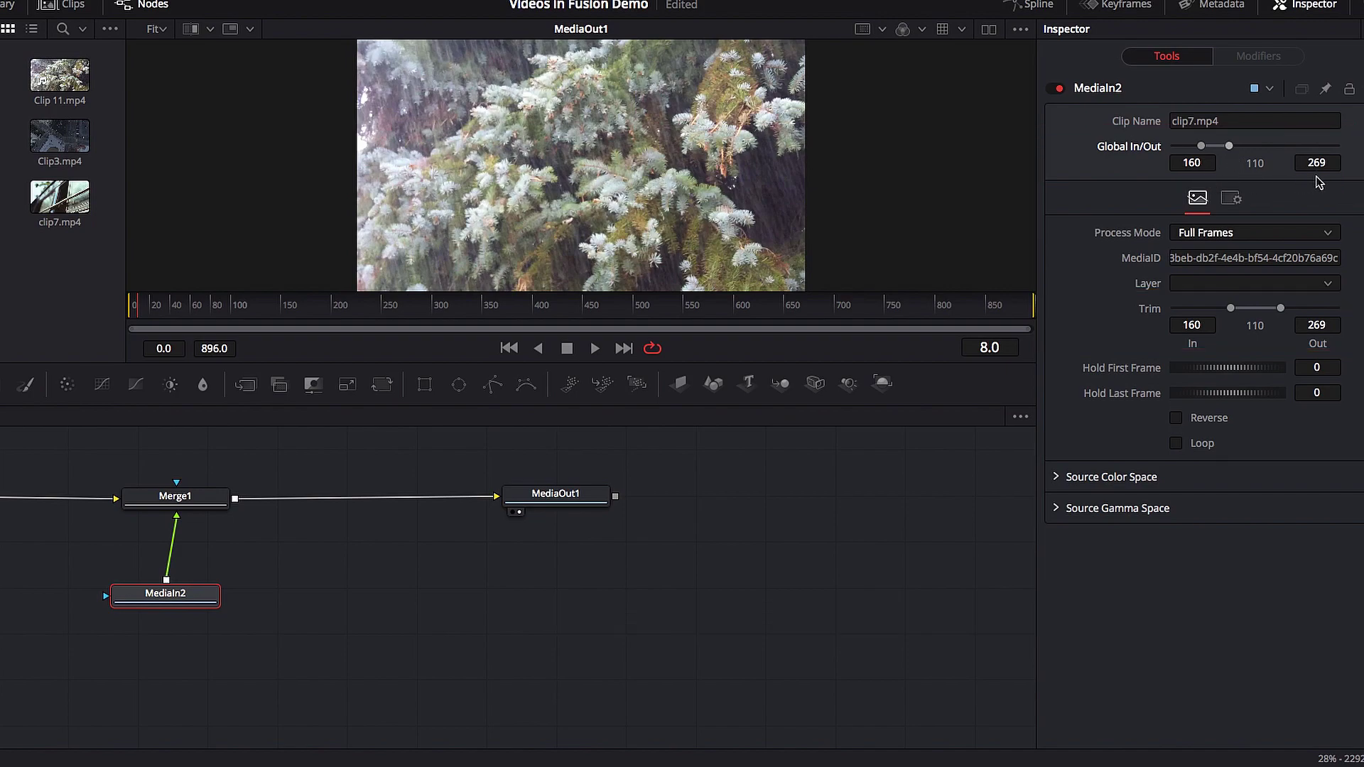
left_click(195, 313)
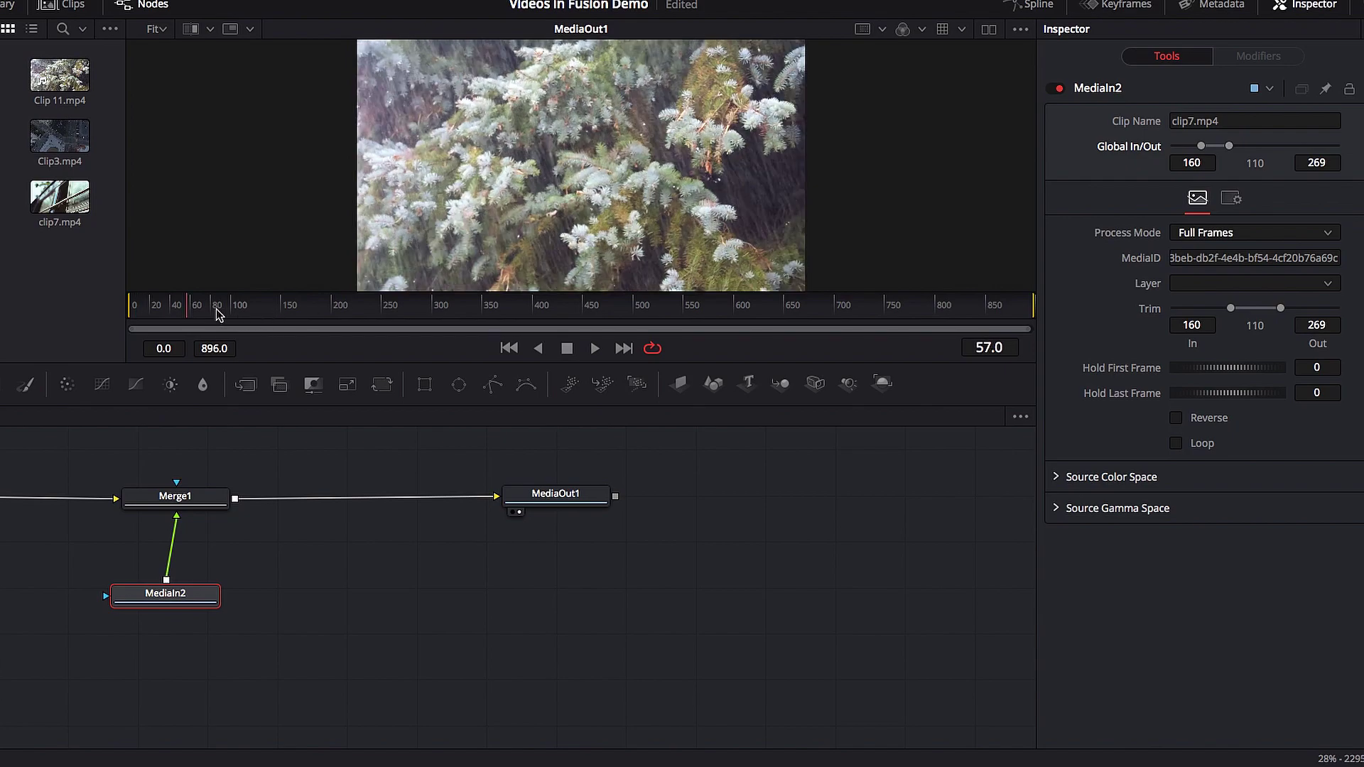
left_click(267, 311)
left_click_drag(299, 311, 418, 313)
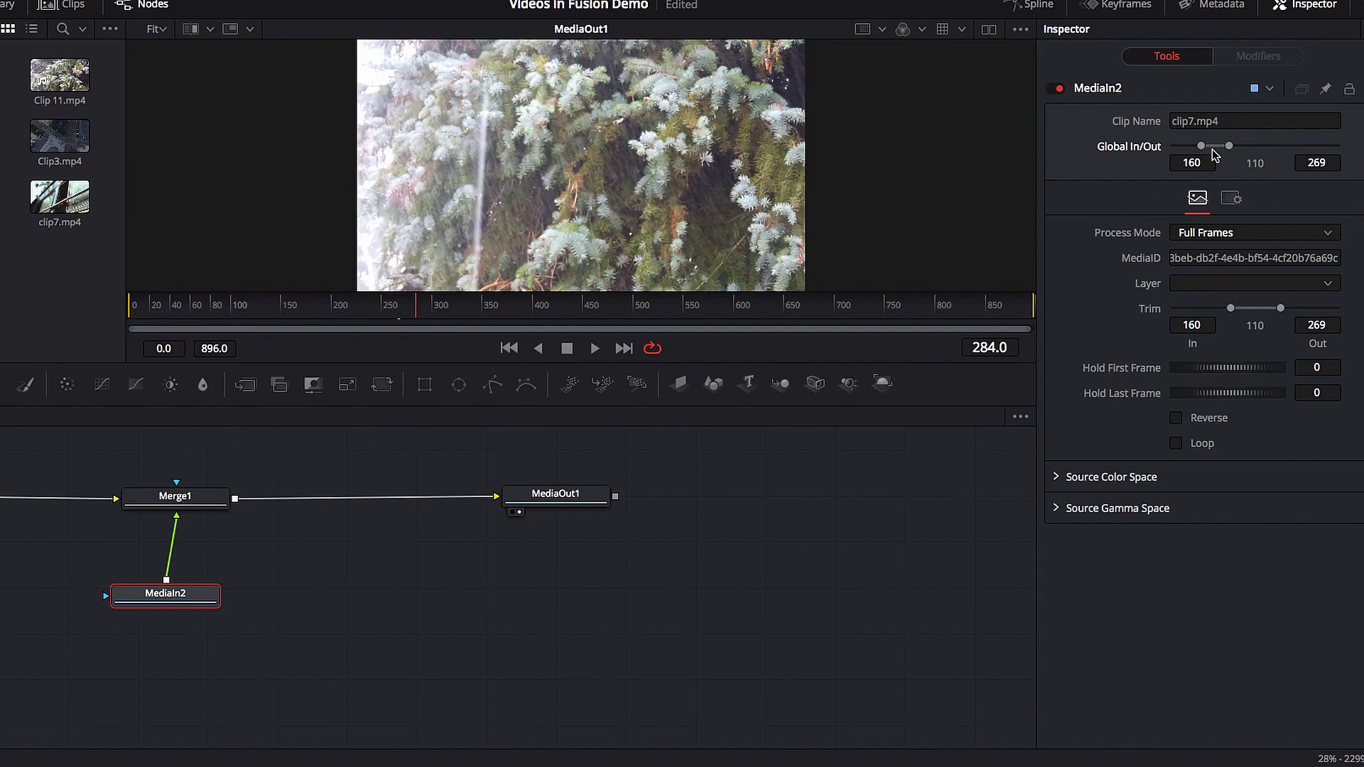
Slide MediaIn2's shortened Global In/Out range to frames 399–508 and scrub across it to check the timing.
left_click_drag(1217, 151, 1258, 153)
left_click_drag(472, 309, 671, 318)
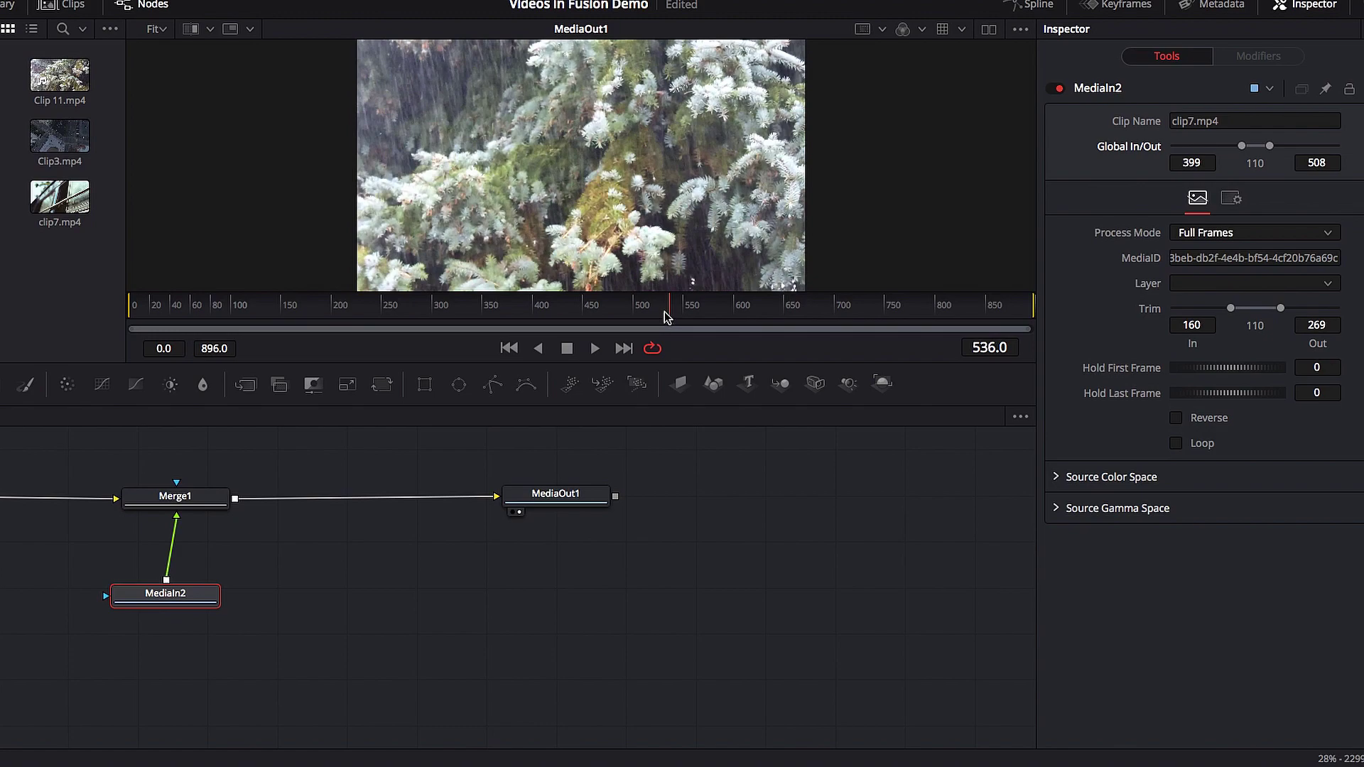
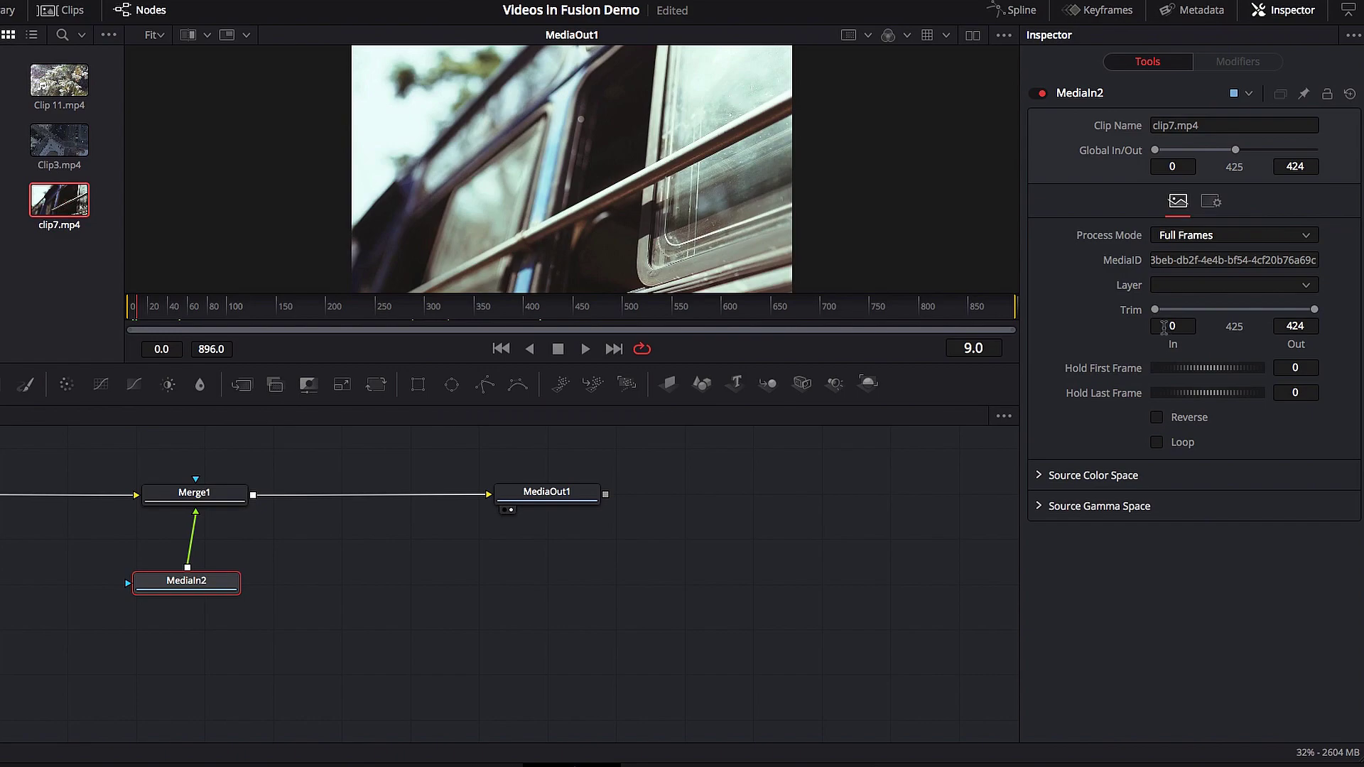
Set MediaIn2's Trim In to 233, scrub to check the shortened clip's start and end, and restore Trim In to 0.
left_click_drag(1154, 309, 1237, 309)
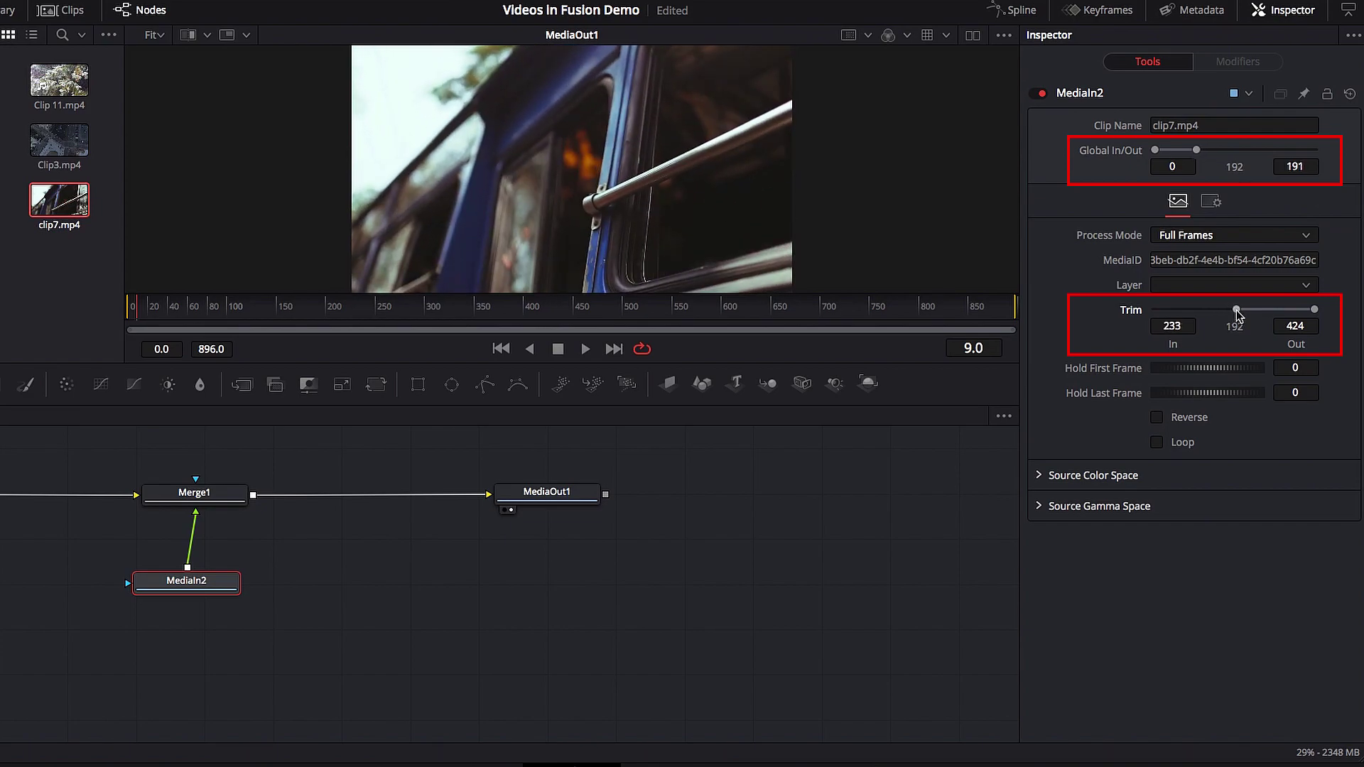
left_click_drag(135, 315, 132, 316)
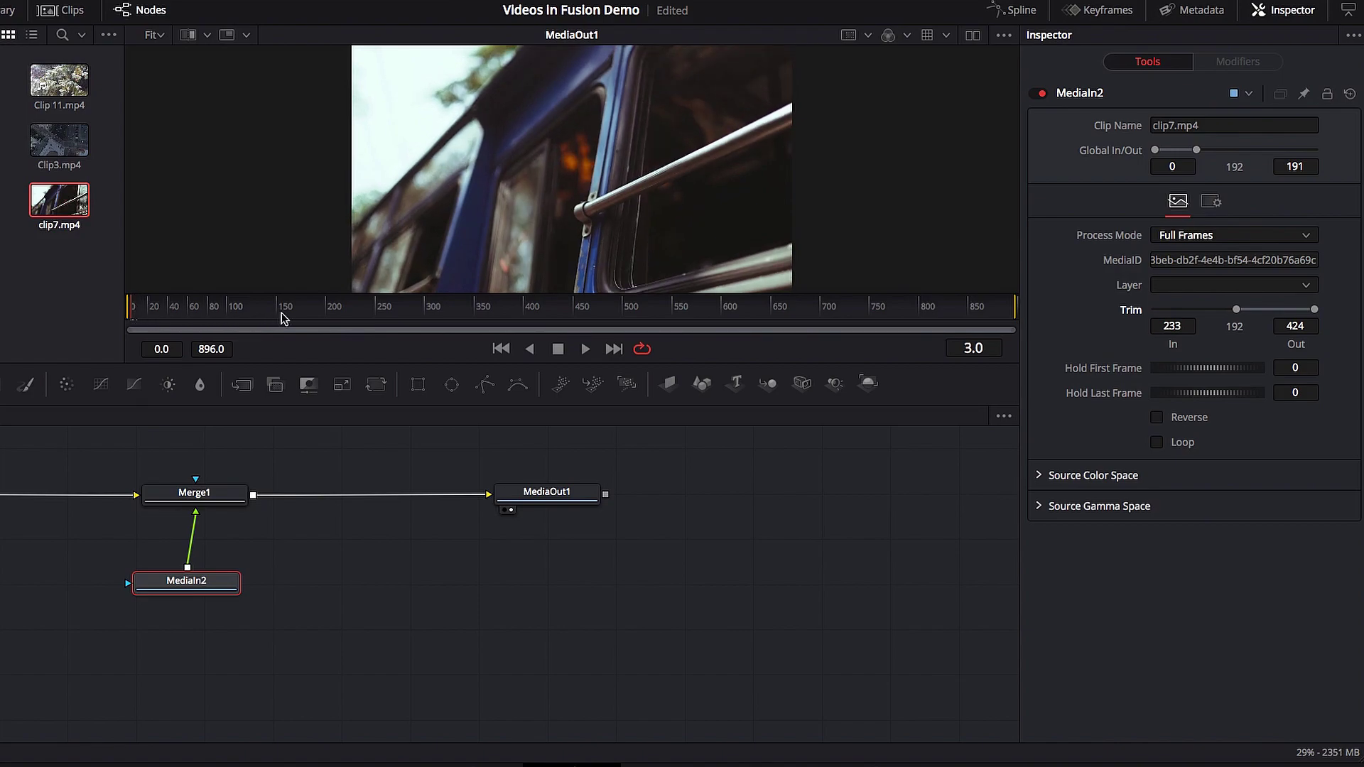
left_click(312, 315)
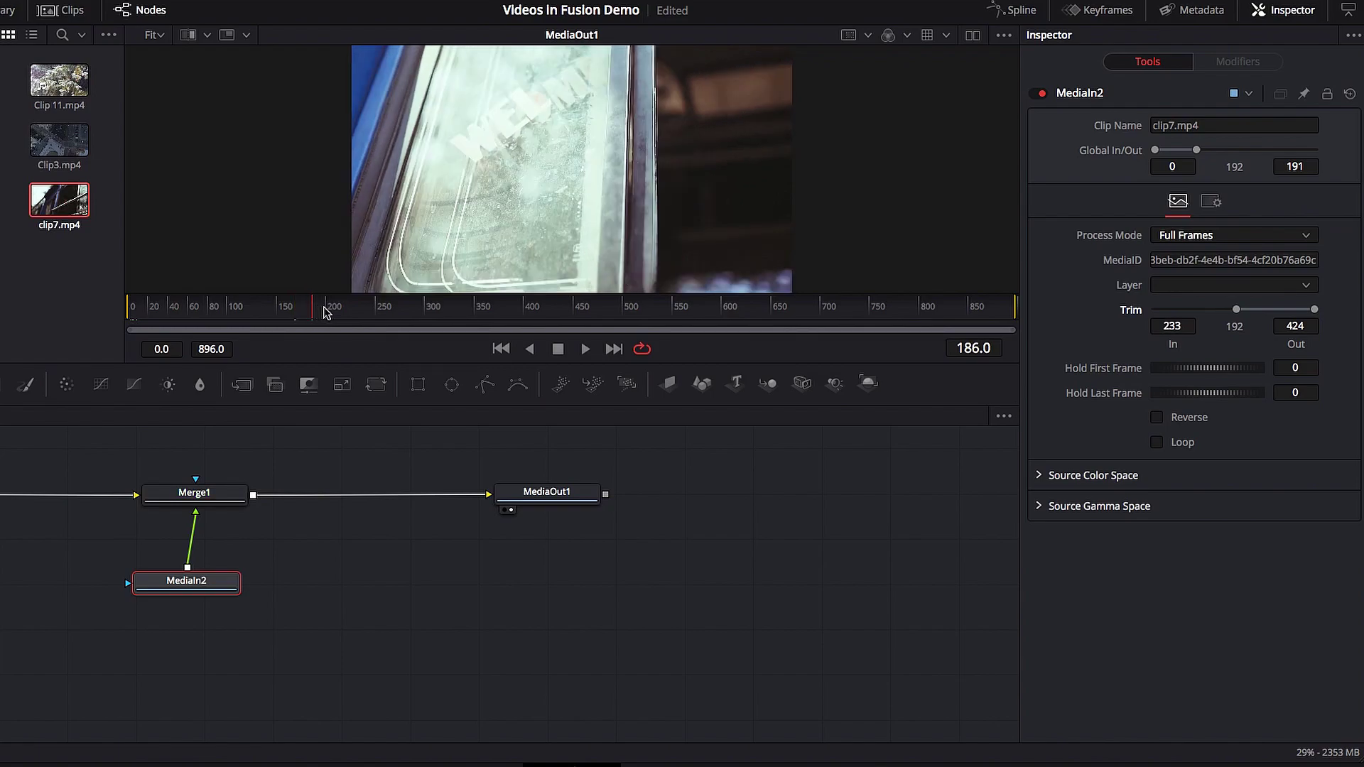
left_click(317, 313)
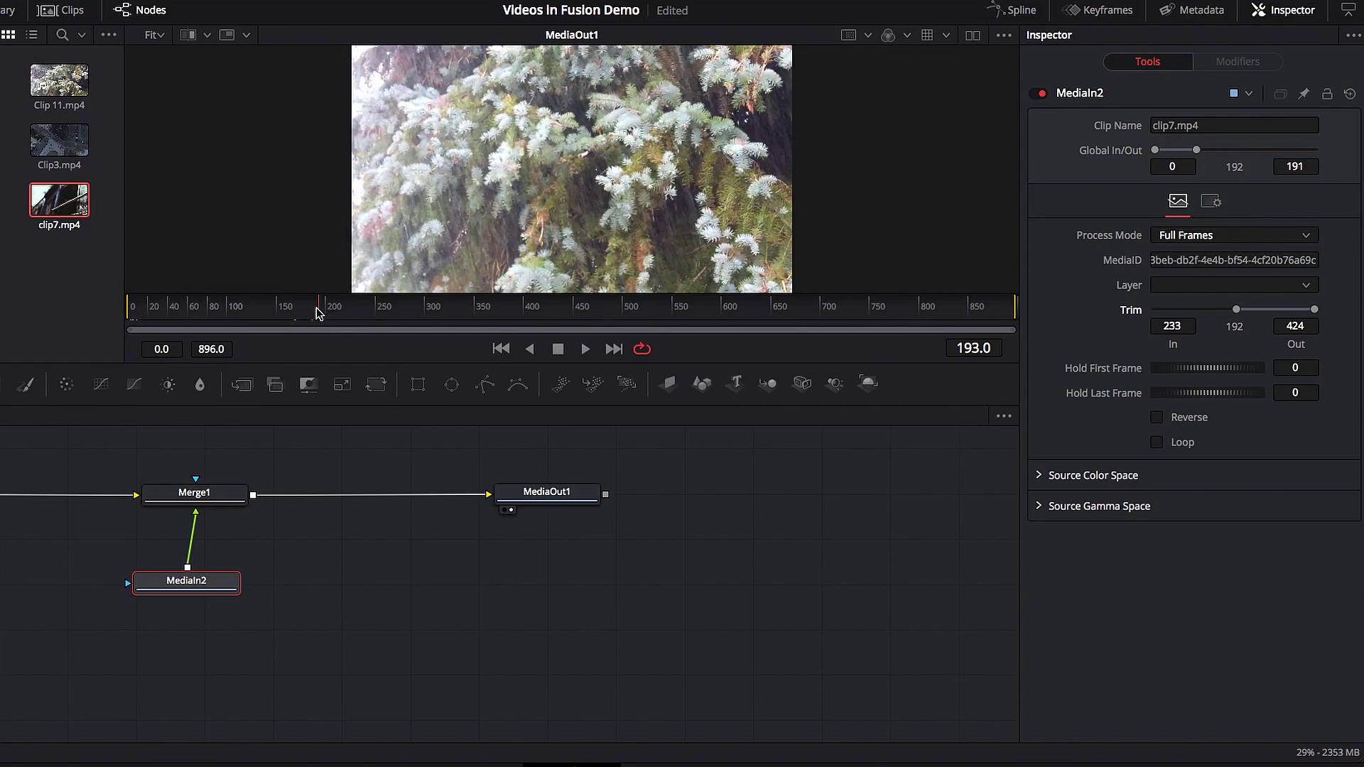
left_click(315, 311)
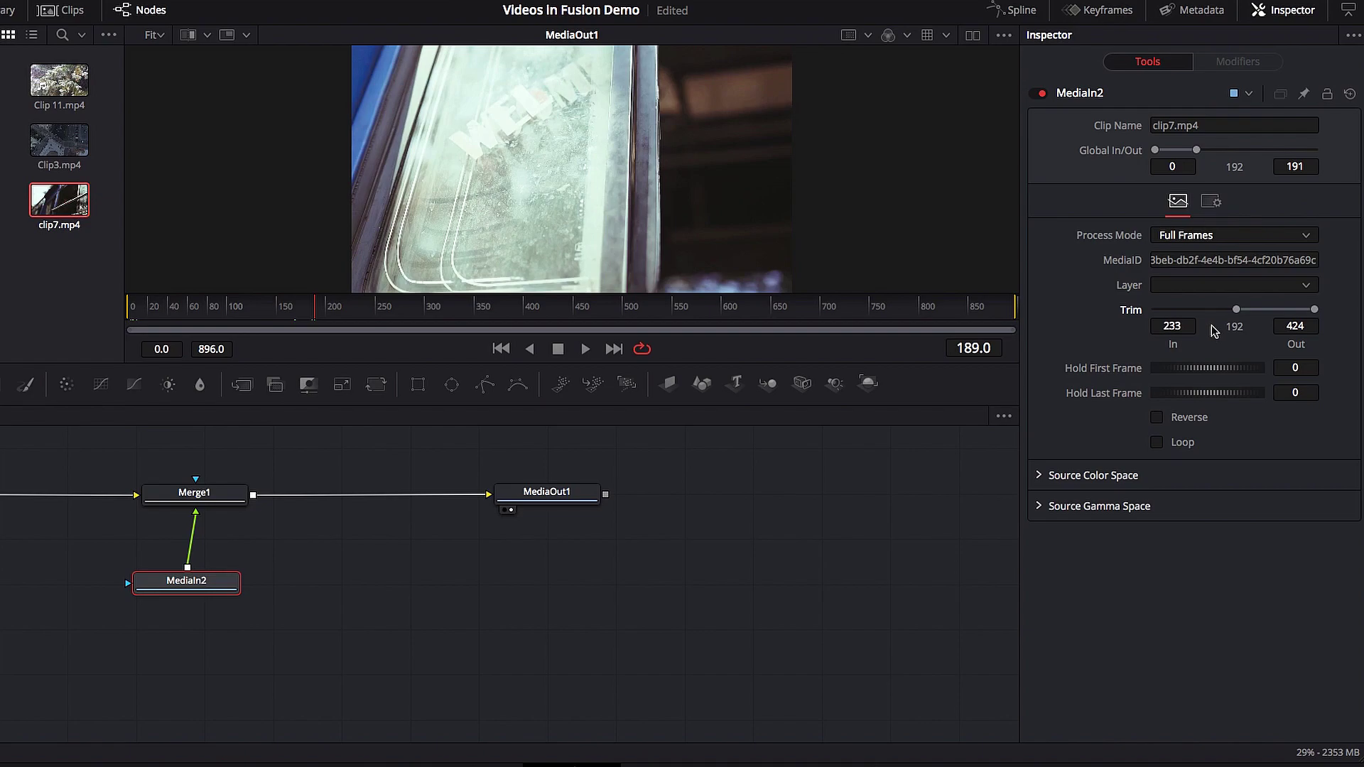
left_click_drag(1236, 310, 1137, 310)
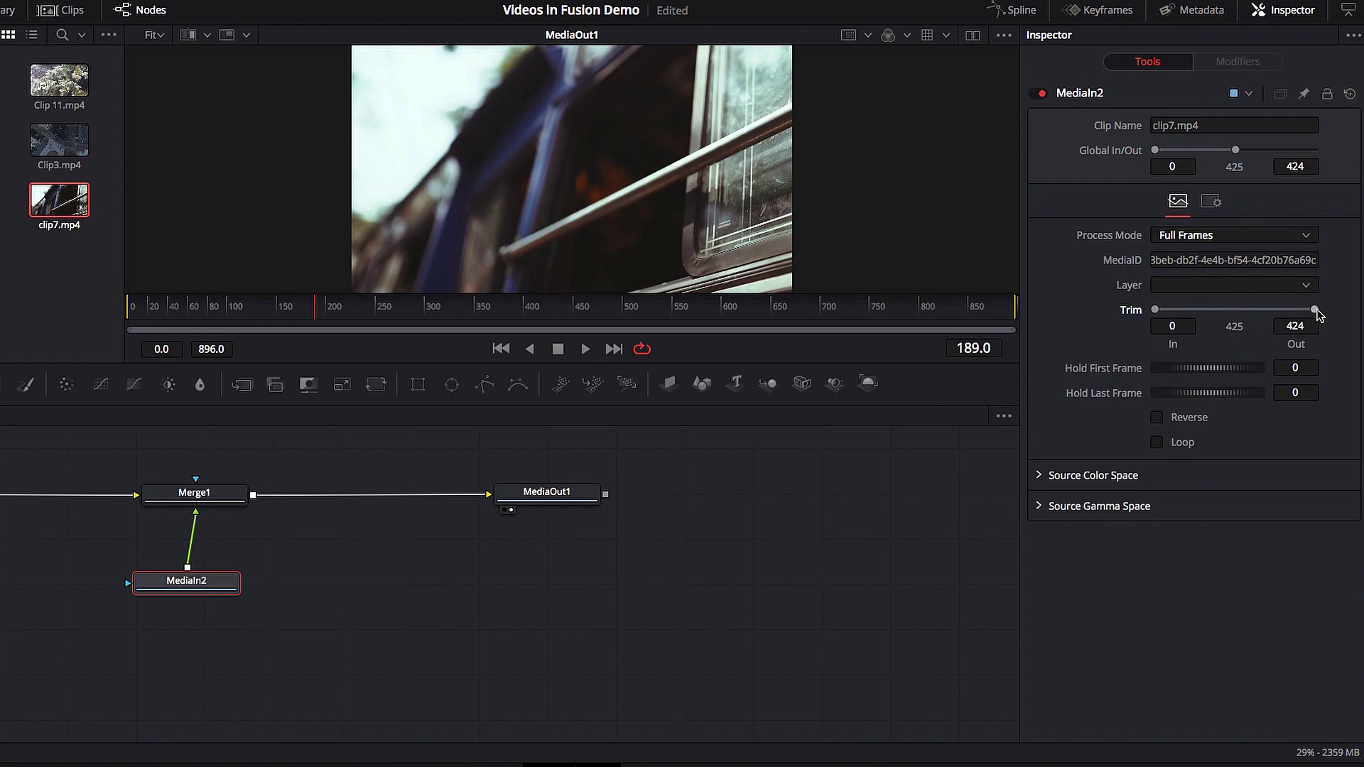
Set MediaIn2's Trim Out to 170, scrub around the new end point, and restore Trim Out to 424.
left_click_drag(1315, 310, 1227, 313)
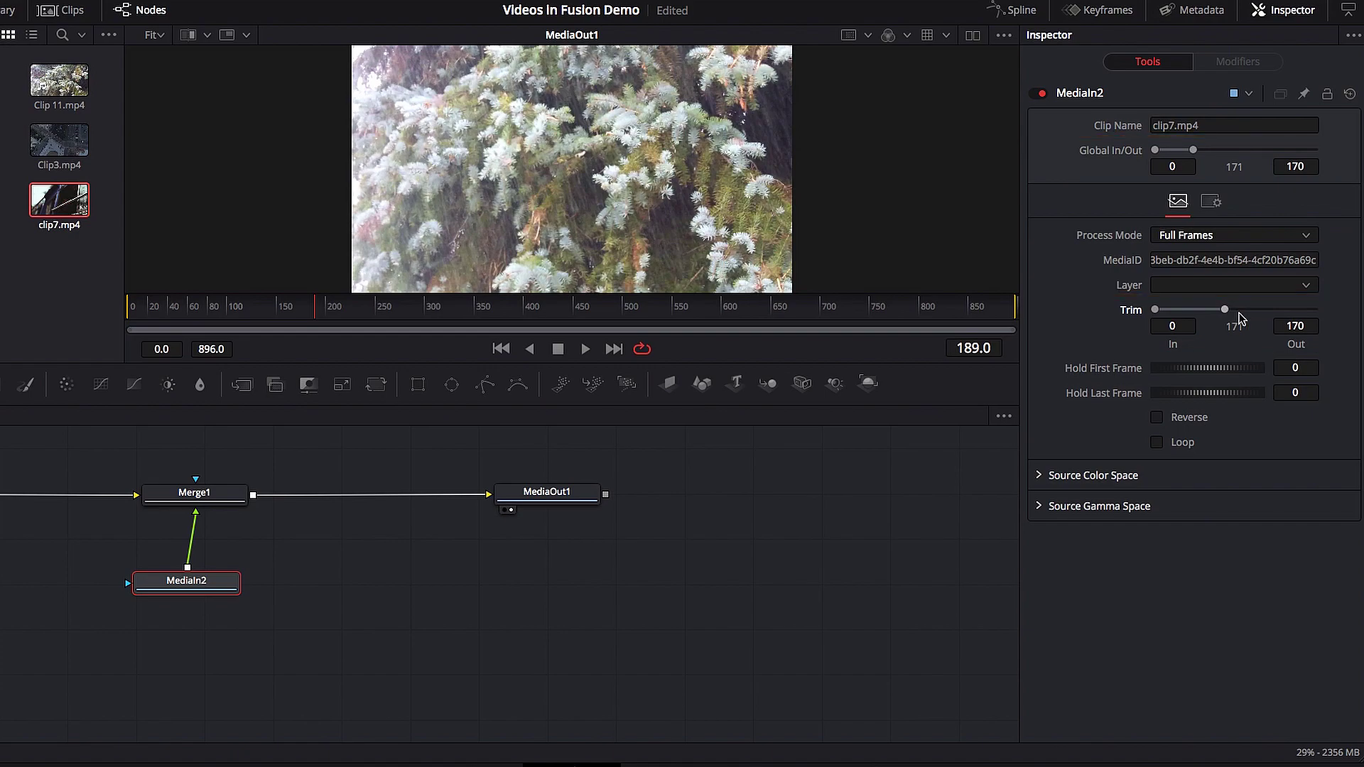
left_click(278, 309)
left_click(287, 313)
left_click_drag(293, 312, 262, 312)
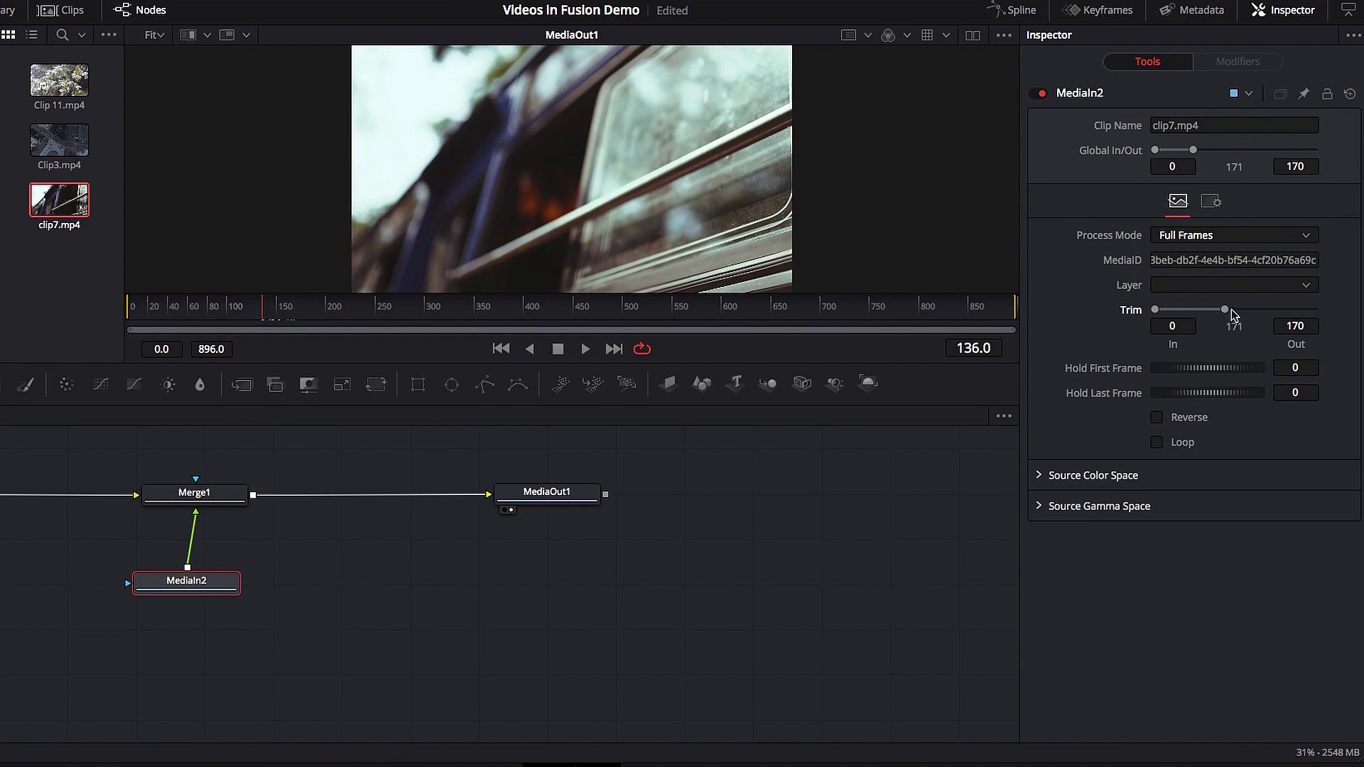
left_click_drag(1227, 309, 1332, 317)
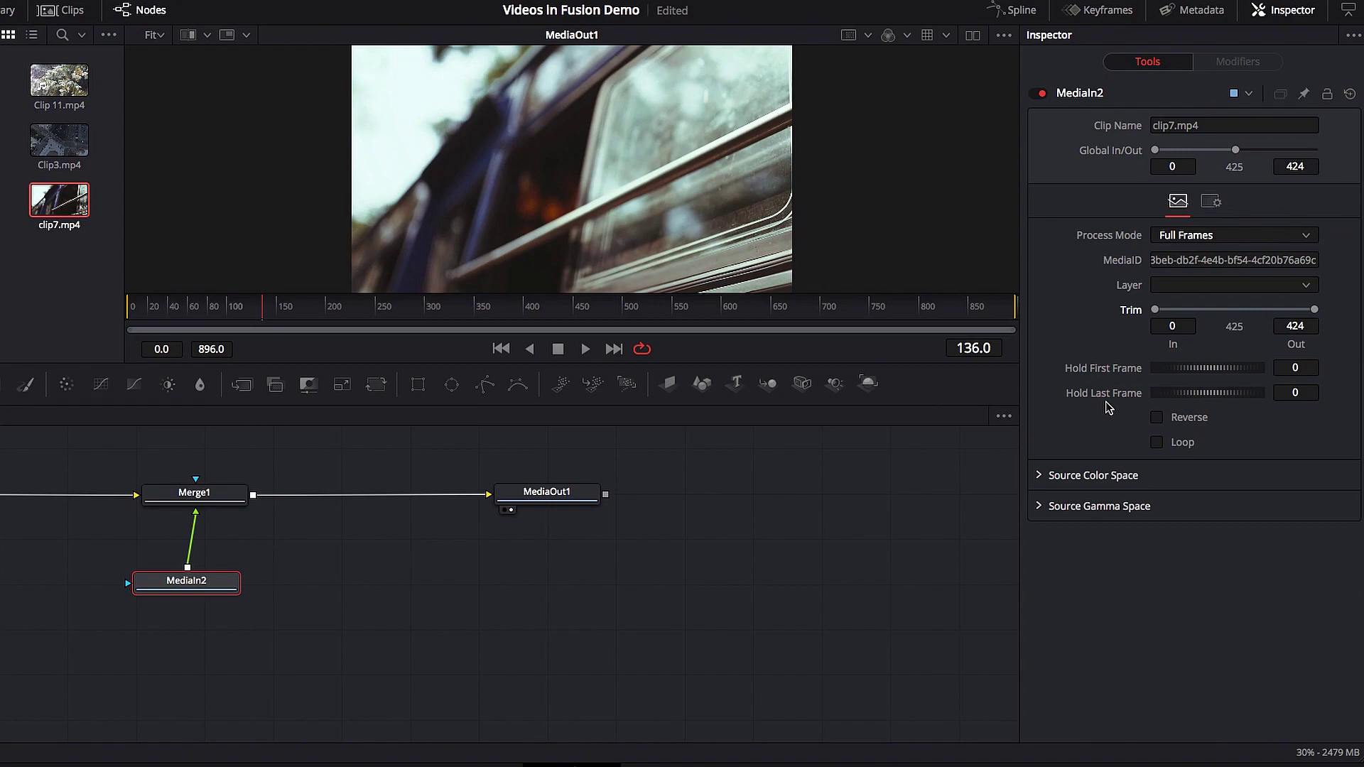
Step frame by frame around frame 424 to examine where the MediaIn2 clip ends and the background takes over.
left_click(546, 309)
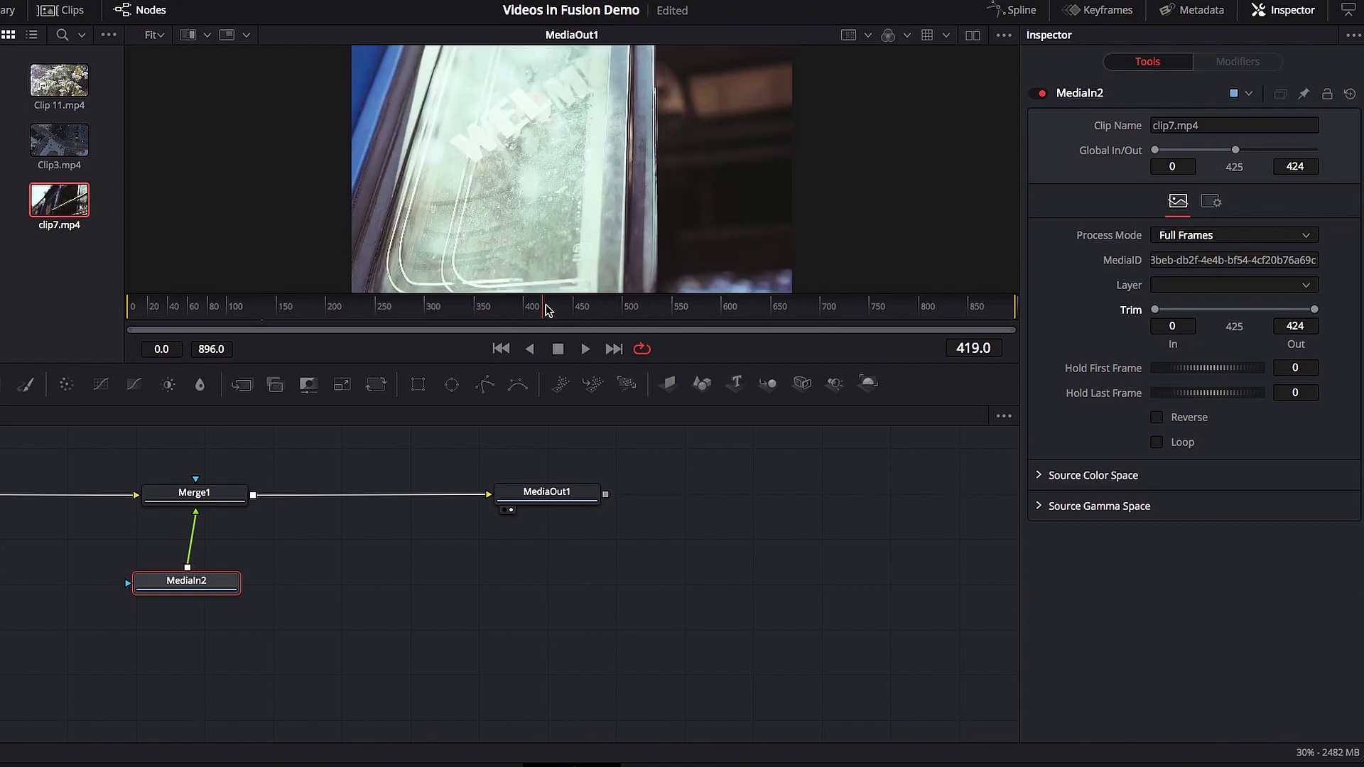
left_click_drag(546, 309, 543, 309)
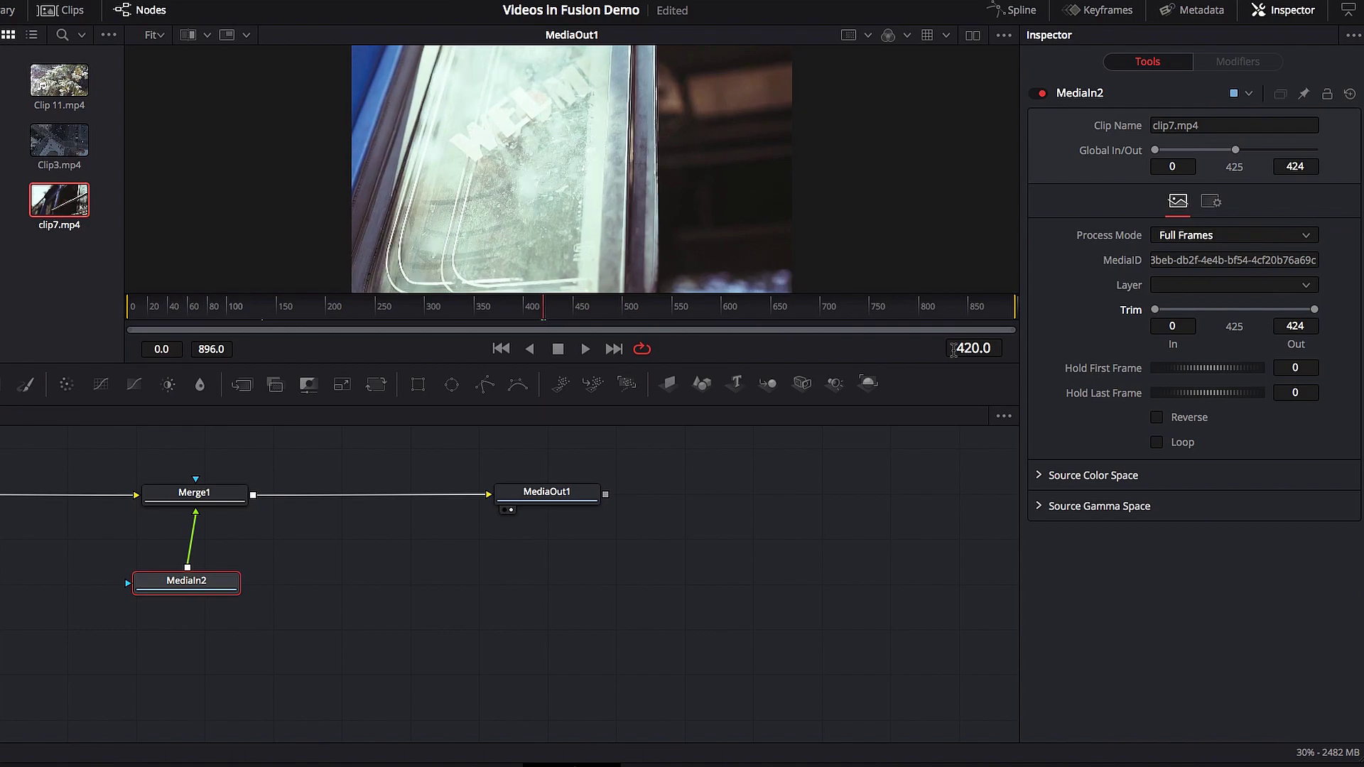
left_click_drag(968, 347, 974, 347)
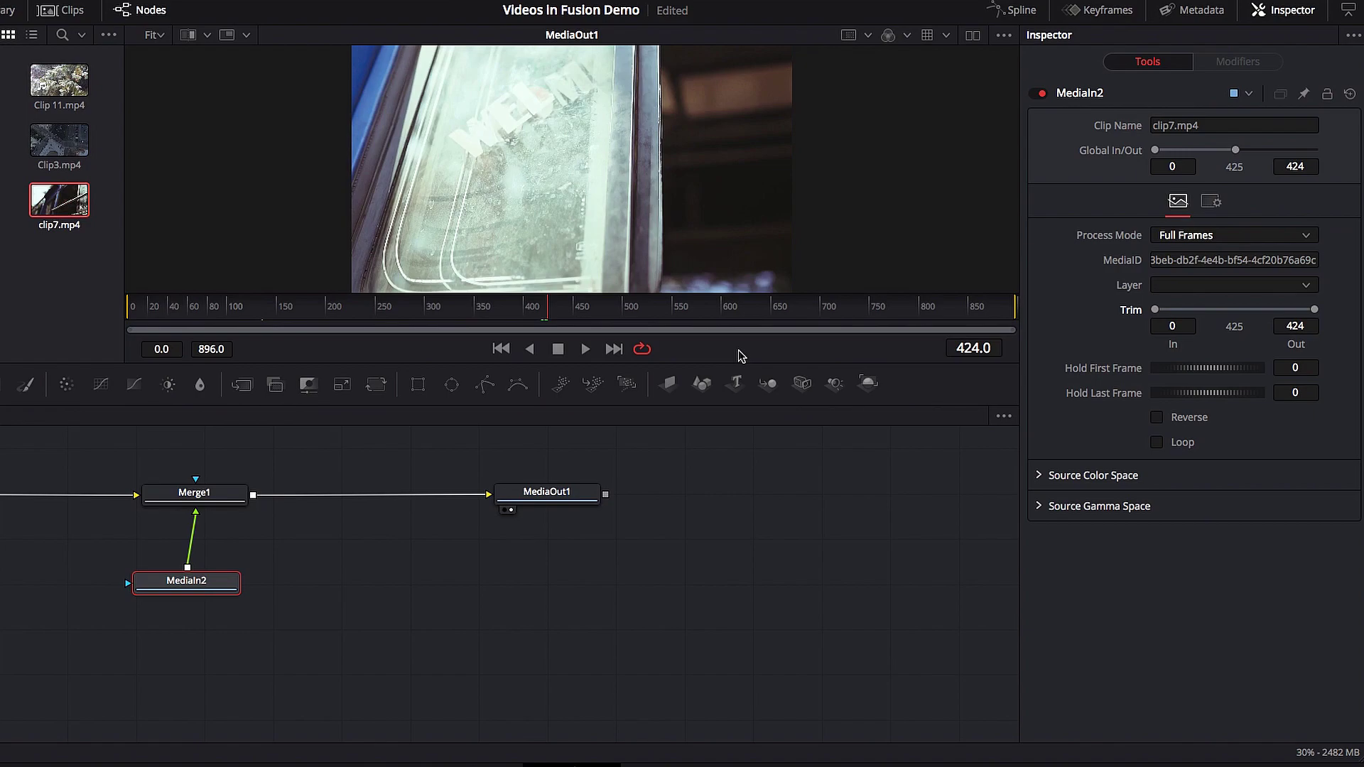
key("Right")
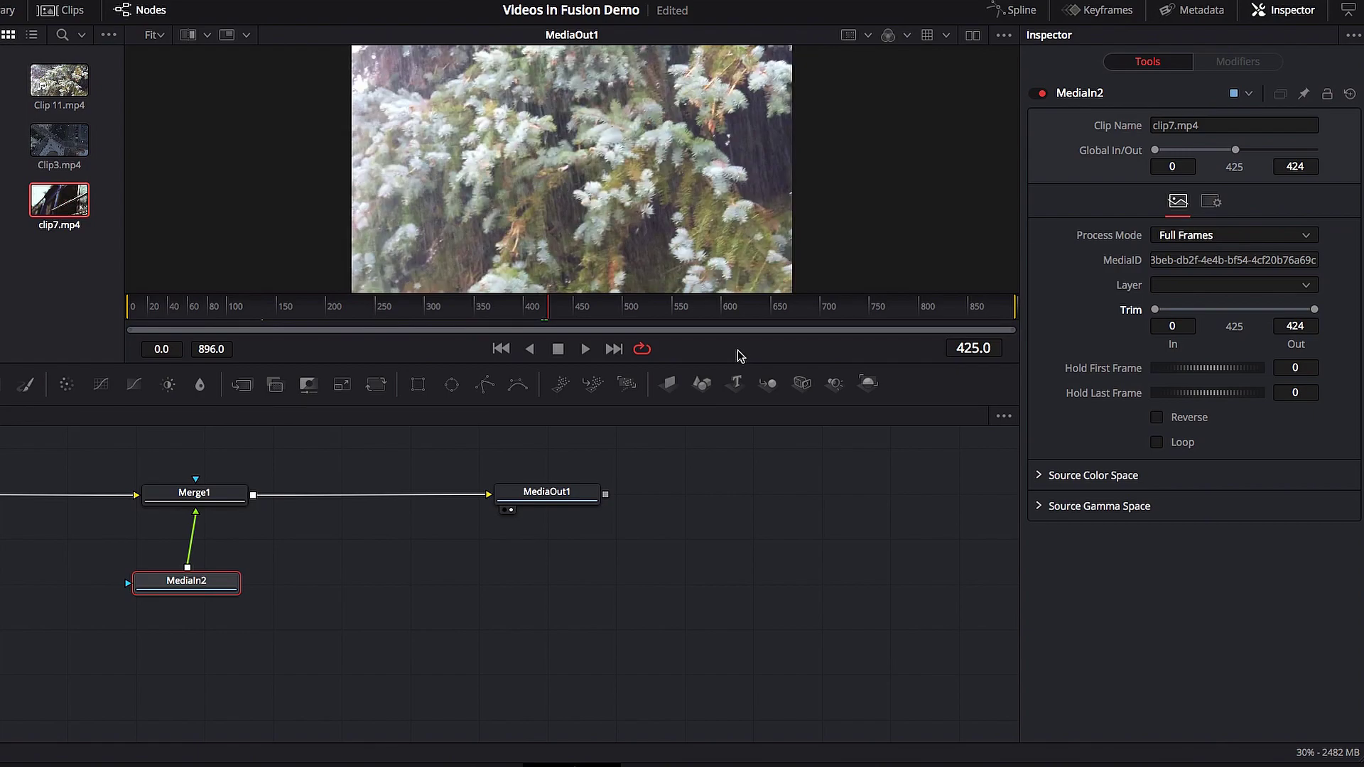
key("Right")
key("Left")
key("Left")
key("Right")
key("Left")
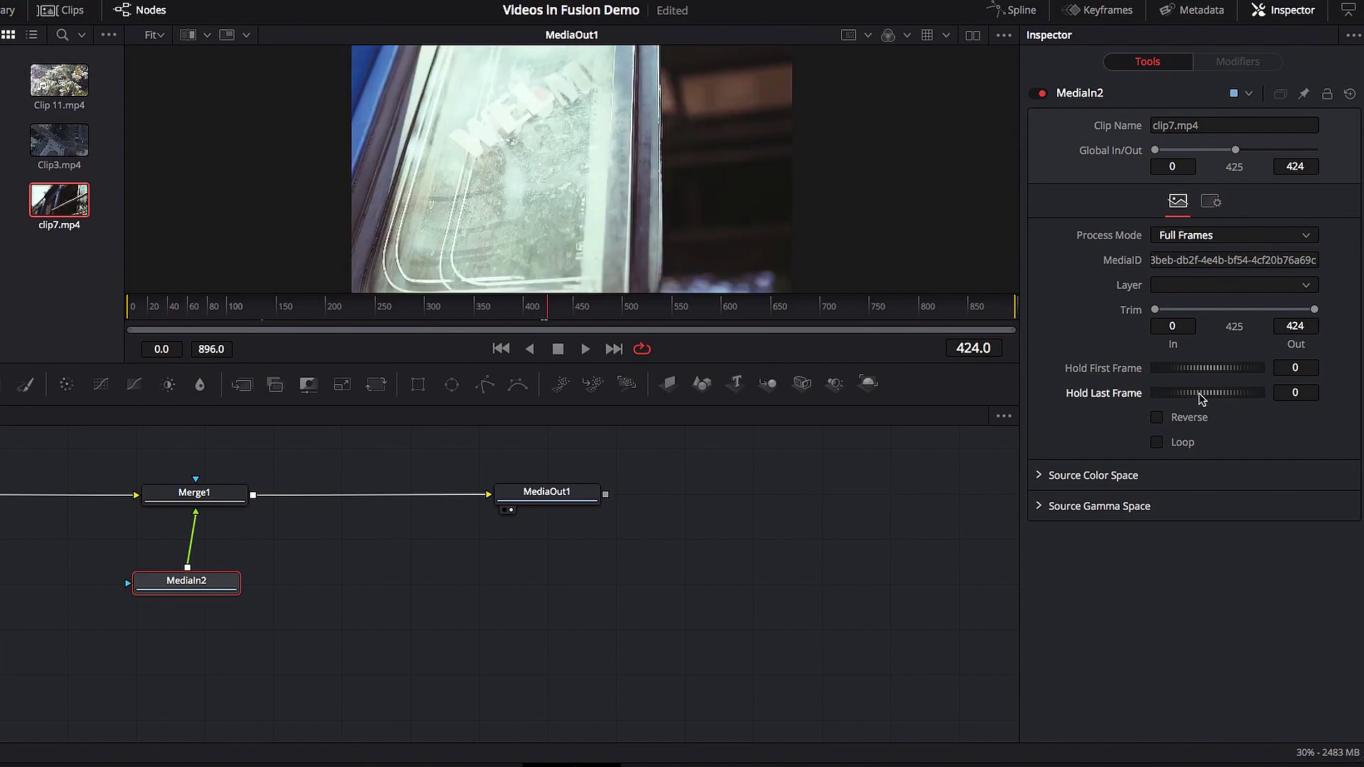
Set MediaIn2's Hold Last Frame to 65, play past the clip's end to check the held frame, and reset it to 0.
left_click_drag(1199, 394, 1279, 395)
key("space")
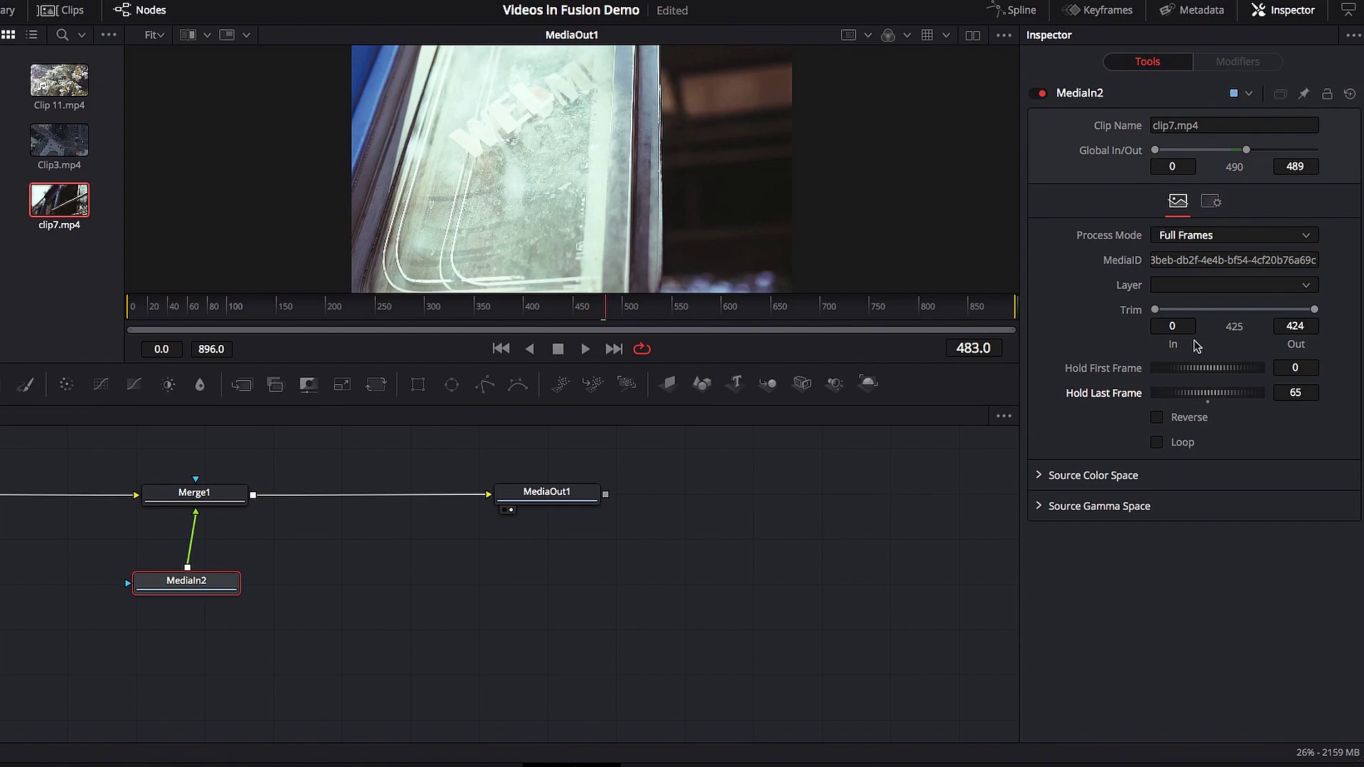
double_click(1211, 398)
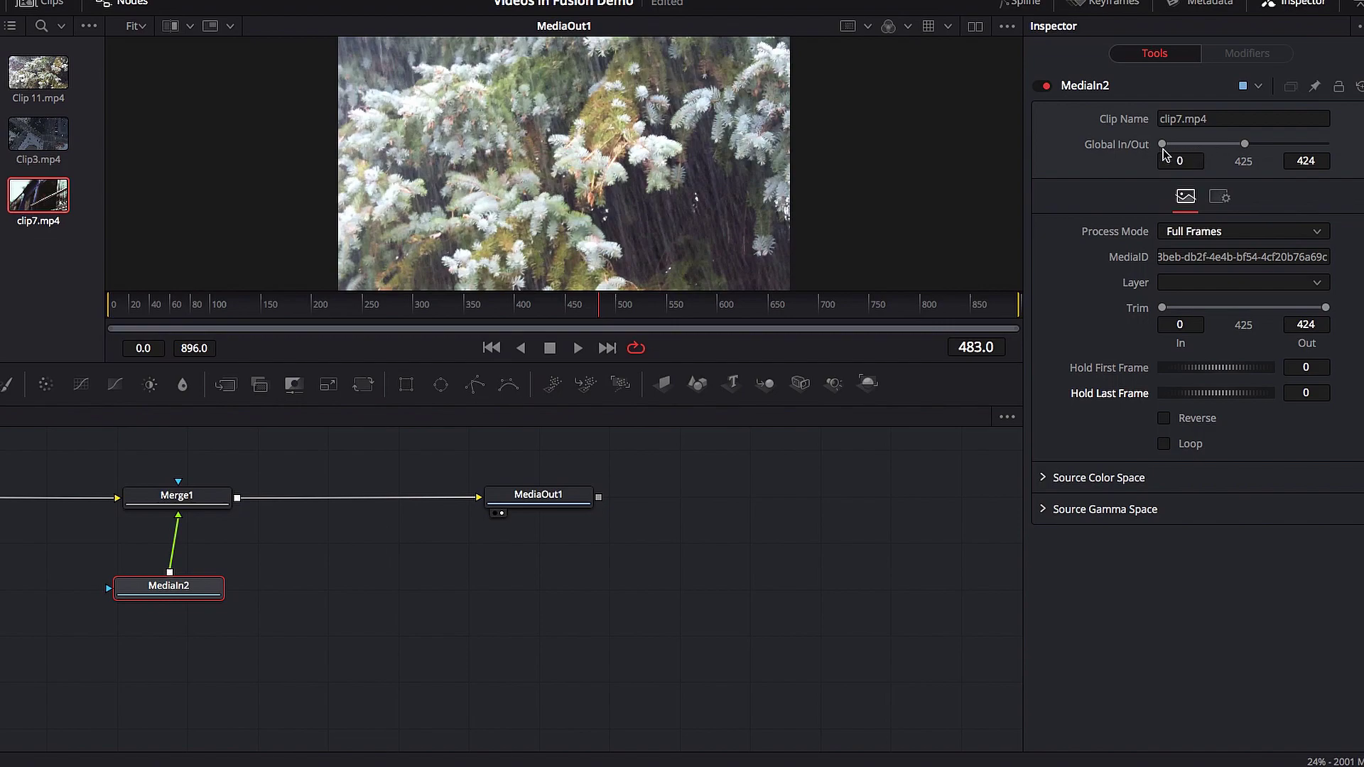
Slide MediaIn2's Global In/Out range to frames 244–668, extend Global Out to 896, and scrub toward frame 669 to check the extension.
left_click_drag(1202, 145, 1243, 149)
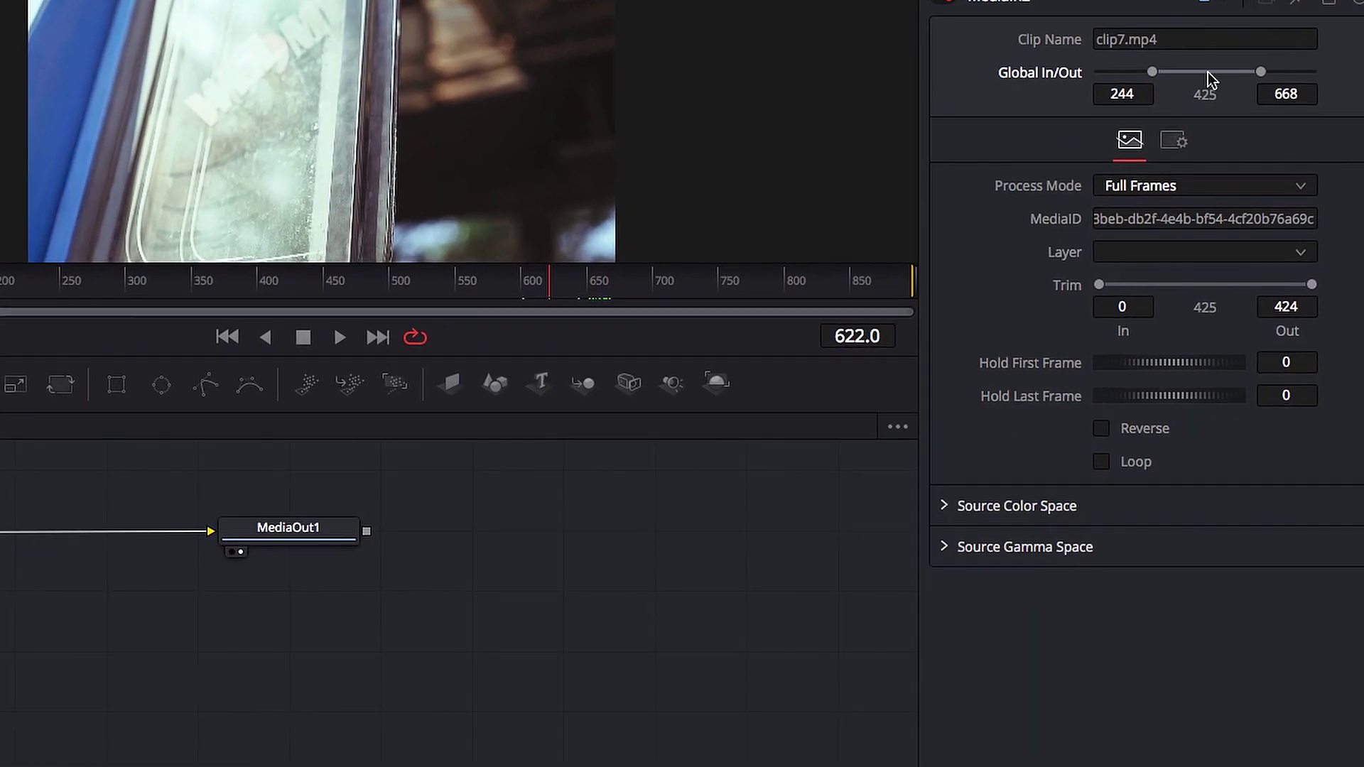
left_click_drag(1295, 105, 1343, 93)
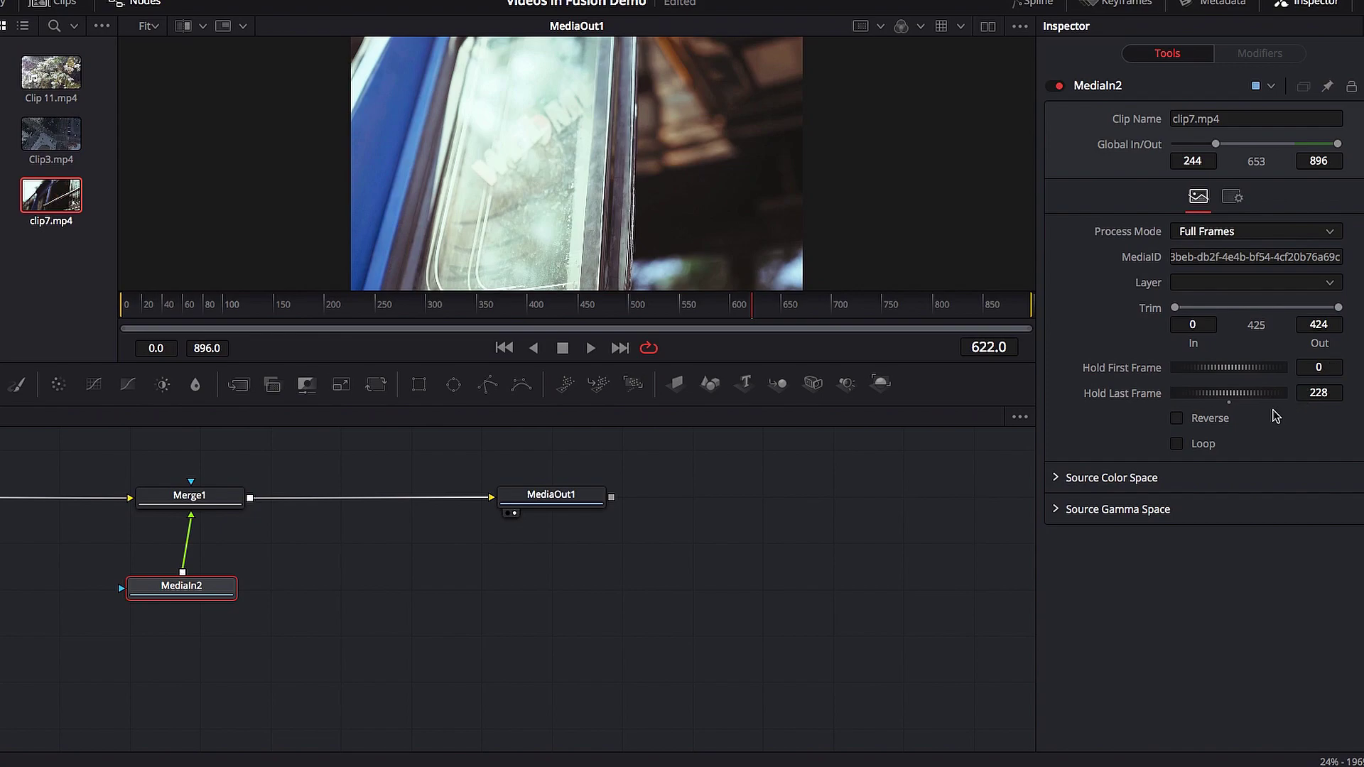
left_click(716, 304)
left_click_drag(771, 310, 802, 315)
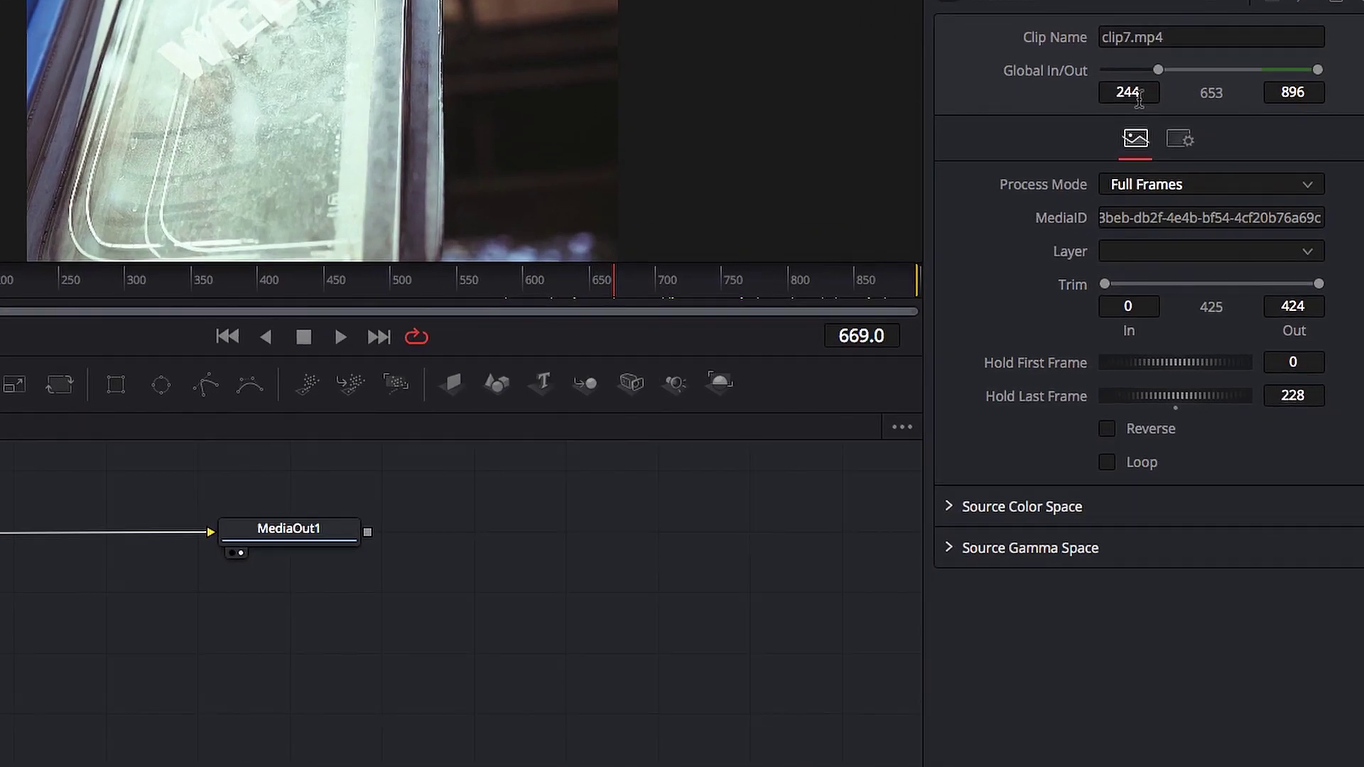
Set MediaIn2's Global In to 472, reset Hold Last Frame to 0, and restore Trim In to 0.
left_click_drag(1136, 103, 1250, 135)
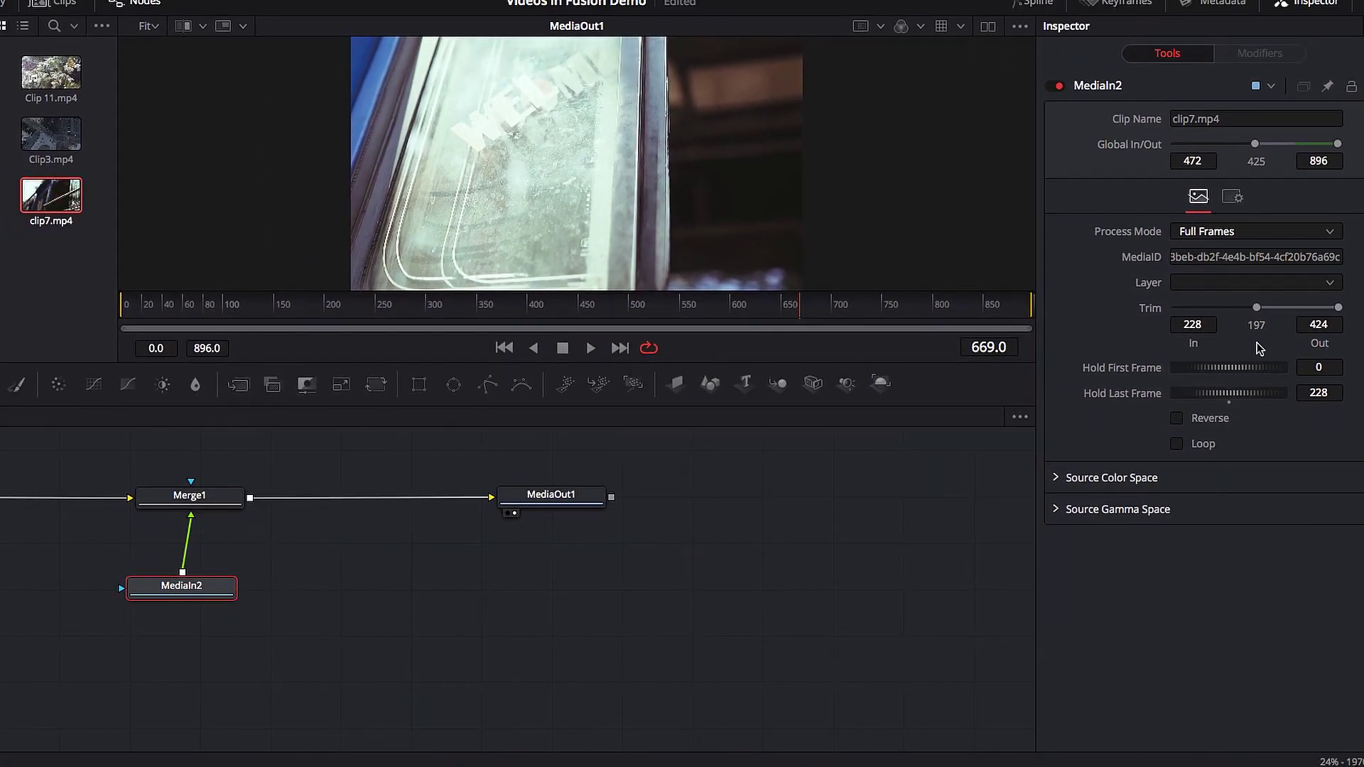
double_click(1232, 407)
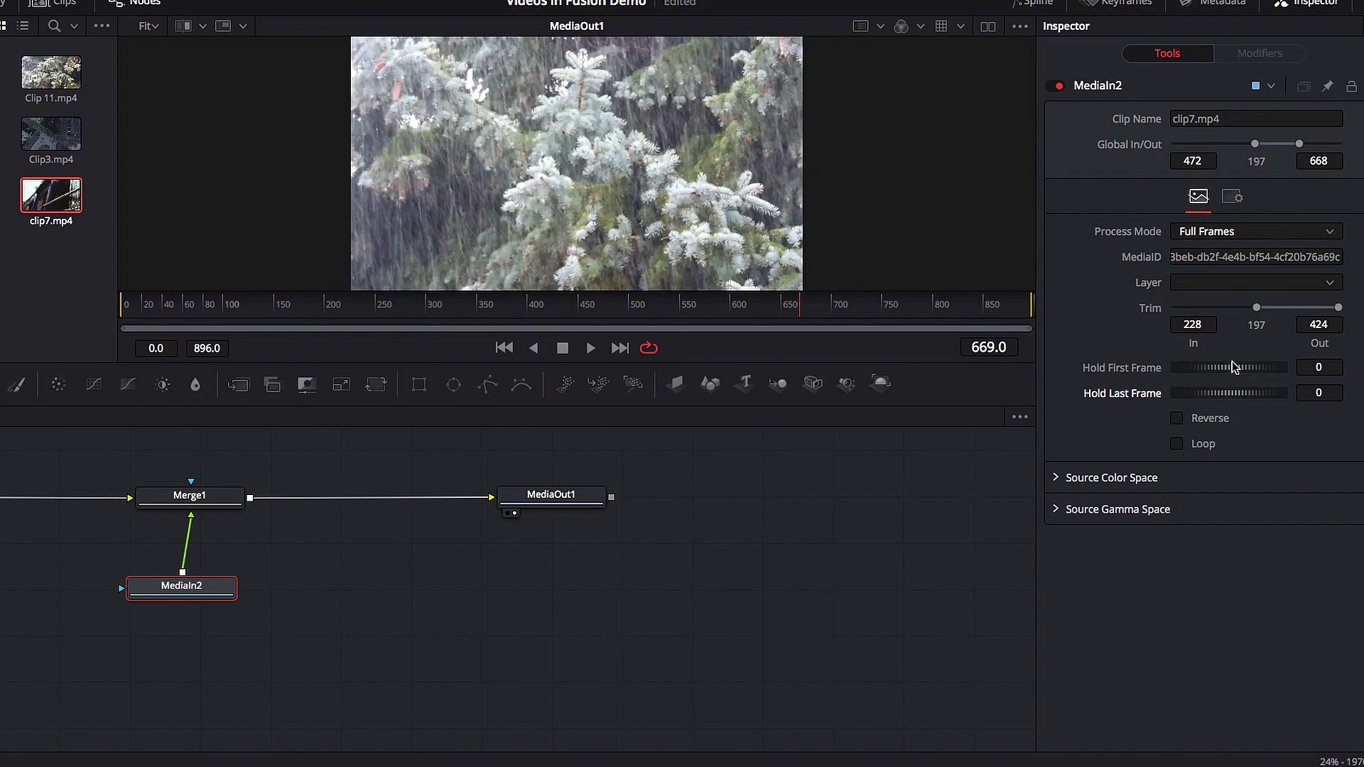
left_click_drag(1258, 309, 1173, 309)
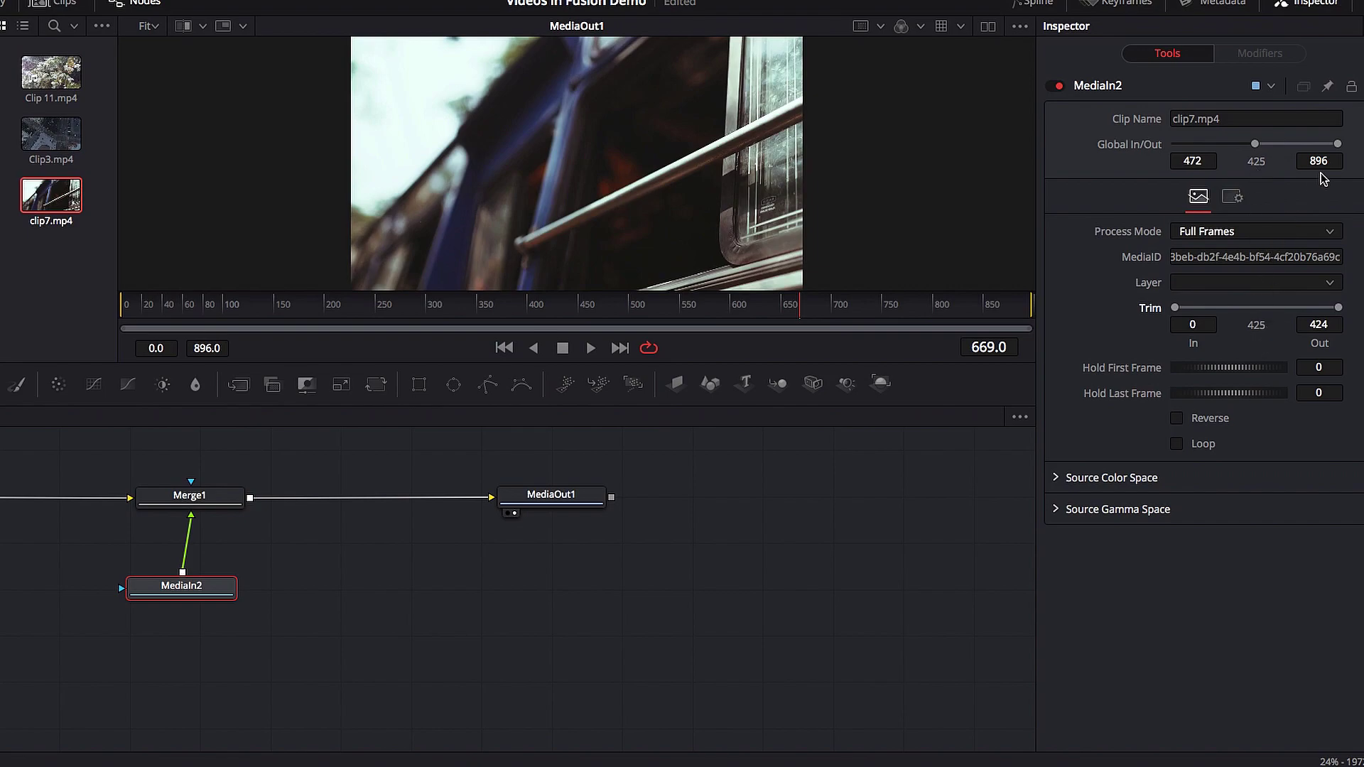
Step through the final frames up to 896 to examine how MediaIn2 lines up with the composition's end.
left_click(1027, 310)
key("Right")
key("Right")
key("Right")
key("Right")
key("Right")
key("Left")
key("Right")
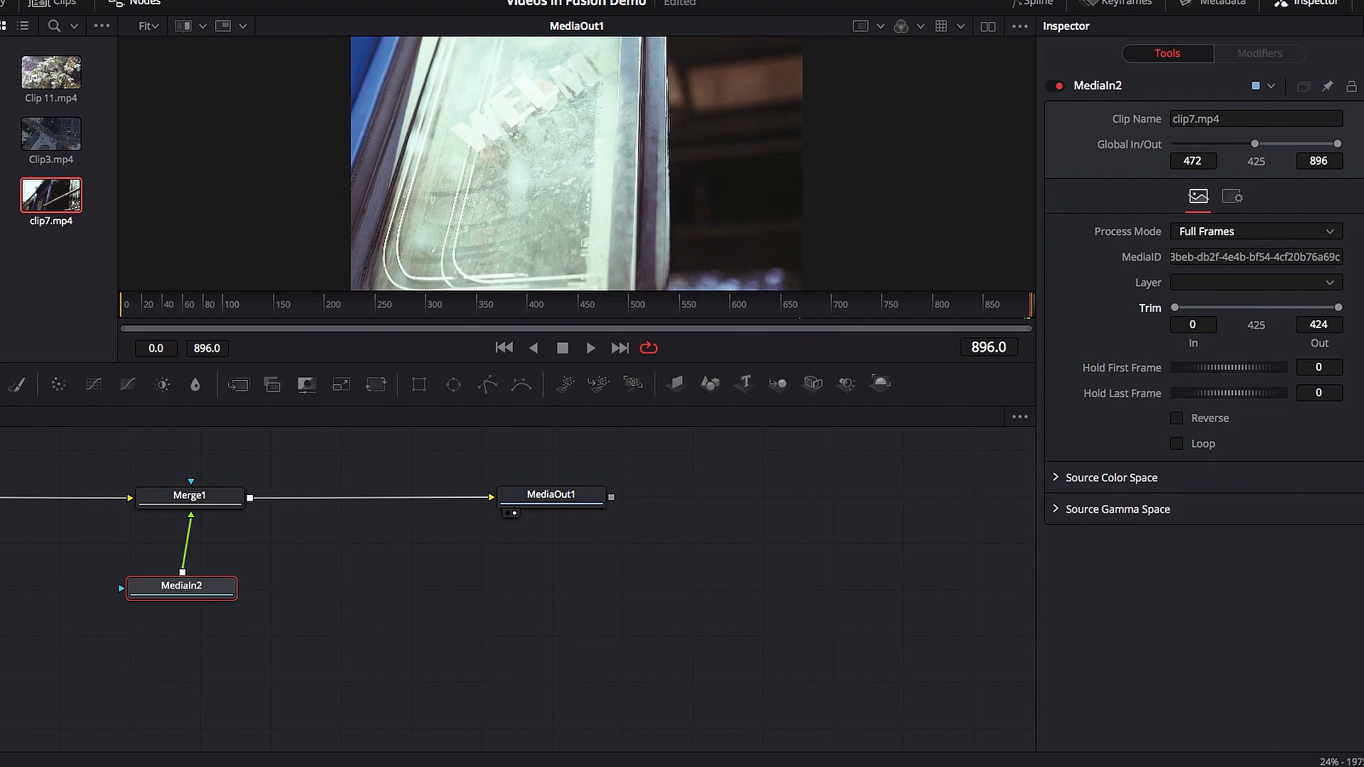